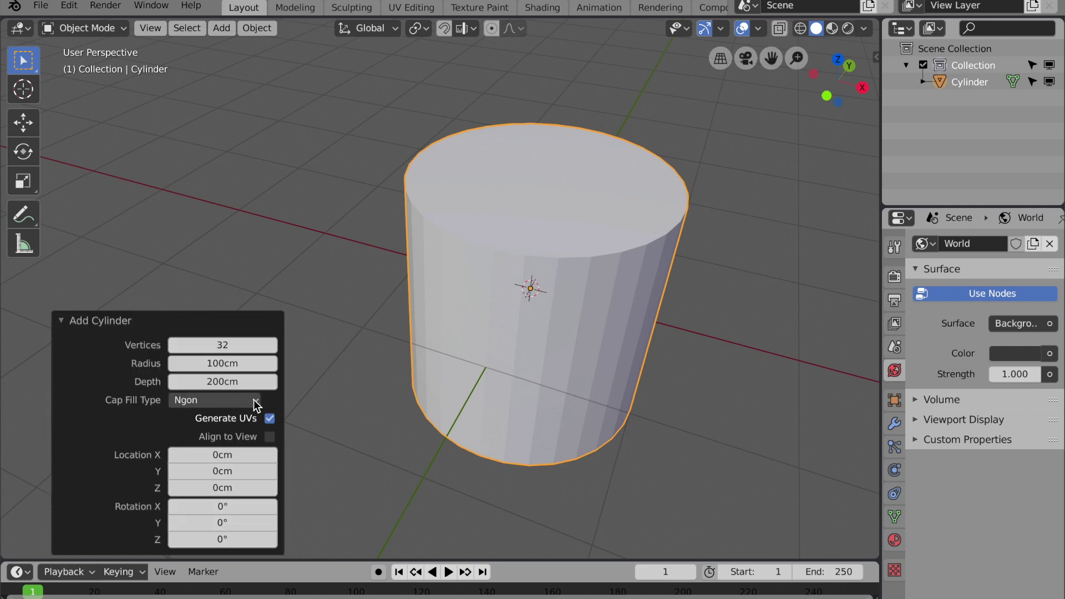
Set the new cylinder's cap fill type to Nothing and its depth to 750 cm.
{"action": "left_click", "coordinate": [254, 399]}
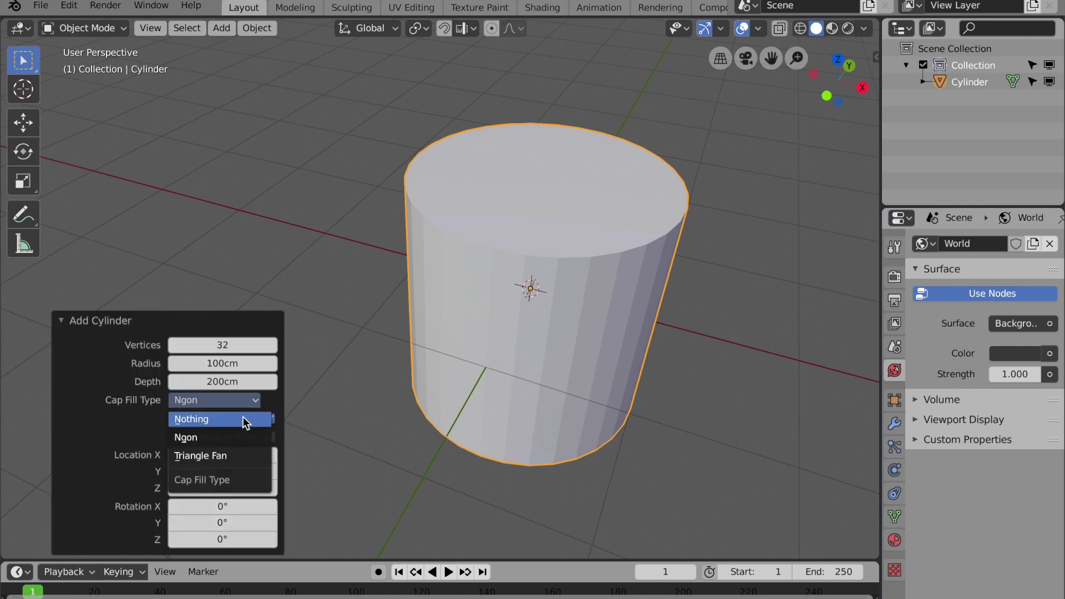
{"action": "left_click", "coordinate": [242, 418]}
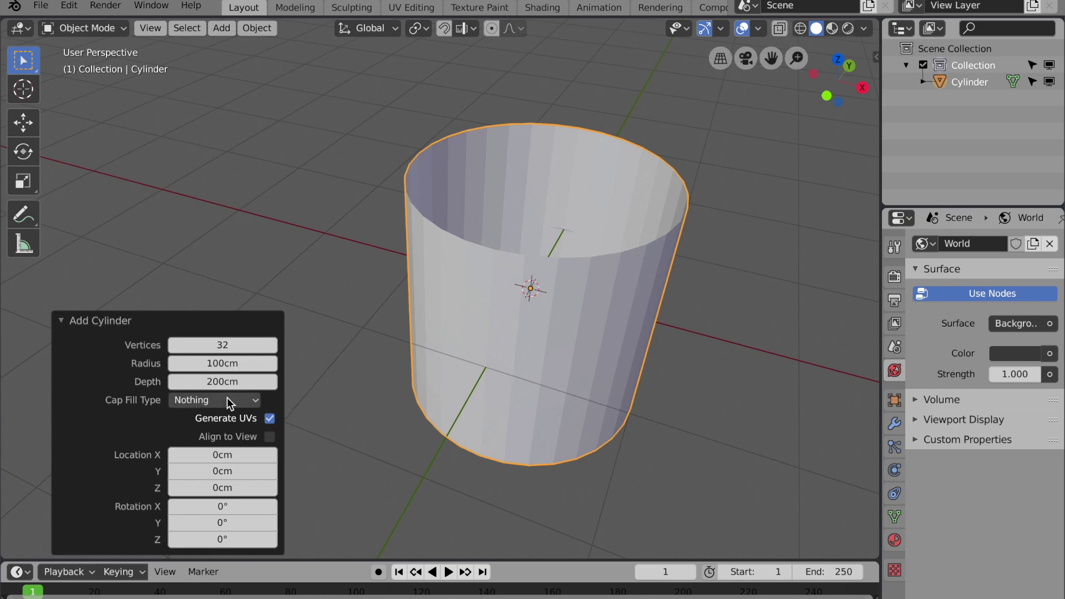
{"action": "middle_click_drag", "start_coordinate": [673, 170], "coordinate": [657, 217]}
{"action": "double_click", "coordinate": [225, 382]}
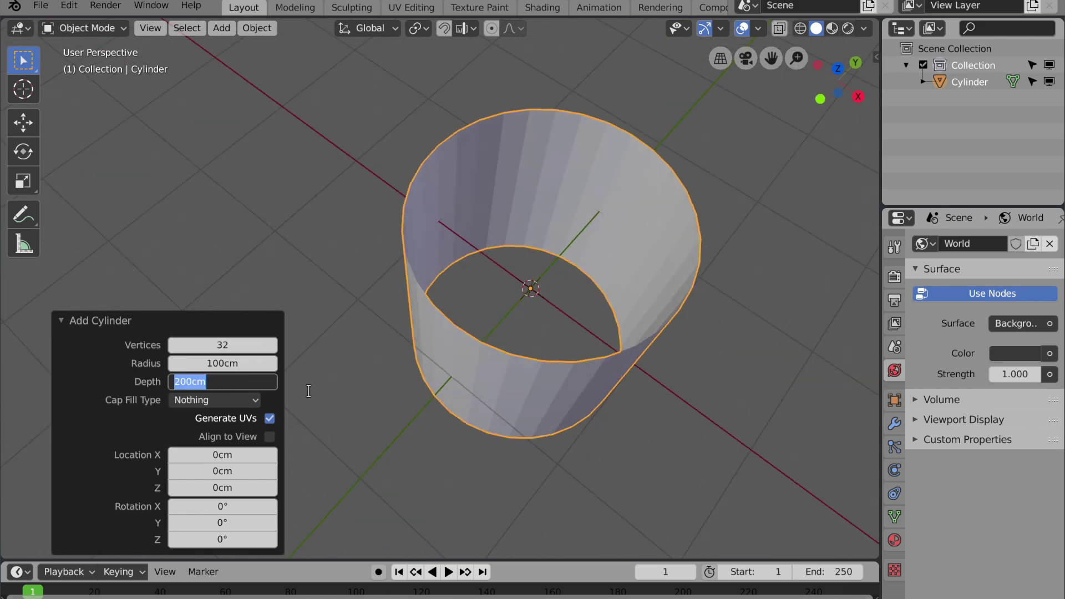
{"action": "type", "text": "750"}
{"action": "key", "text": "Return"}
{"action": "left_click", "coordinate": [100, 321]}
Move the cylinder up along the Z axis until its base sits at about ground level.
{"action": "middle_click_drag", "start_coordinate": [577, 355], "coordinate": [575, 380]}
{"action": "key", "text": "g"}
{"action": "key", "text": "z"}
{"action": "left_click", "coordinate": [544, 547]}
{"action": "middle_click_drag", "start_coordinate": [589, 275], "coordinate": [557, 458], "text": "shift"}
{"action": "scroll", "coordinate": [601, 331], "scroll_direction": "down", "scroll_amount": 1}
{"action": "middle_click_drag", "start_coordinate": [615, 212], "coordinate": [594, 255]}
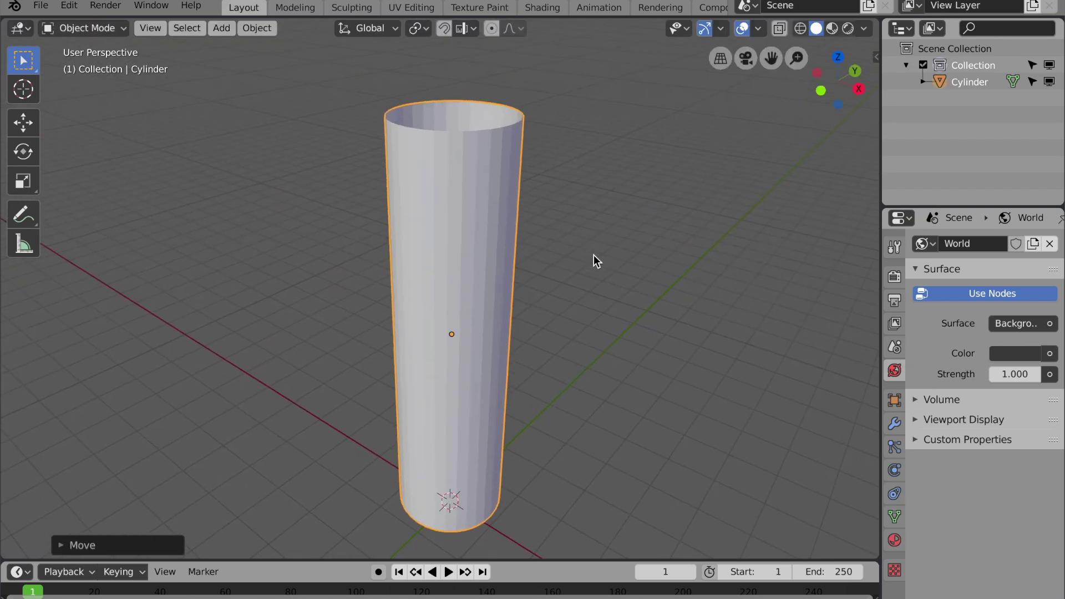
{"action": "middle_click_drag", "start_coordinate": [584, 188], "coordinate": [583, 216]}
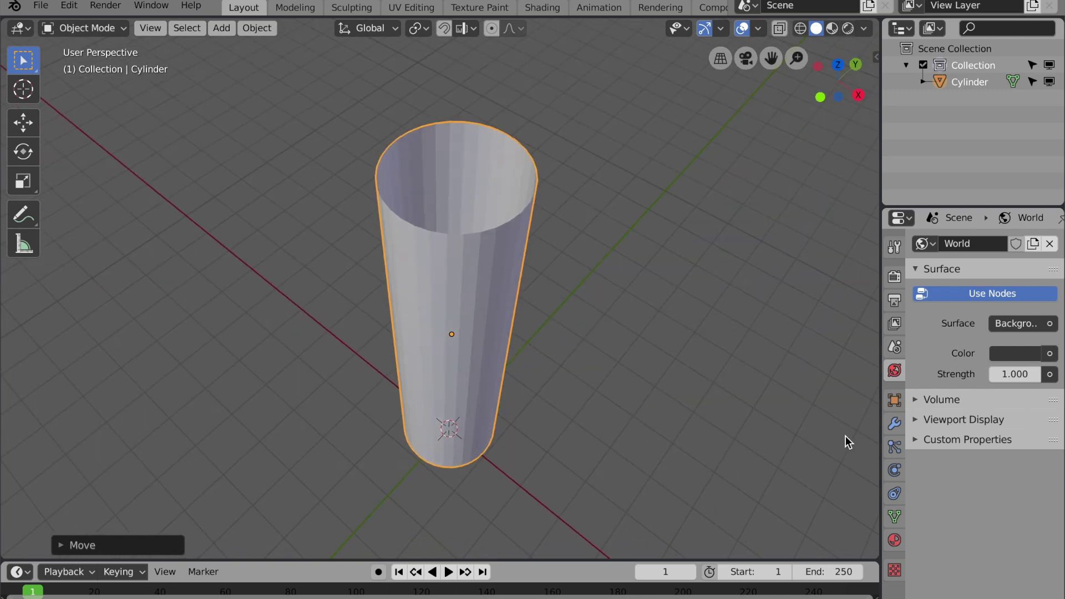
Add a Solidify modifier with a thickness of 20 cm to the cylinder and apply it.
{"action": "left_click", "coordinate": [889, 428]}
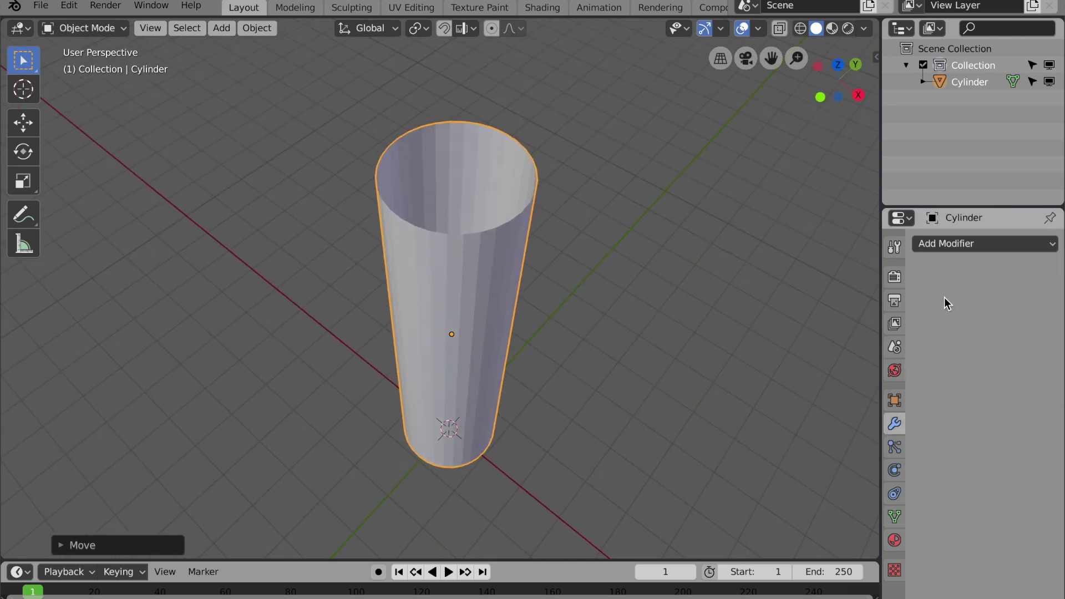
{"action": "left_click", "coordinate": [956, 248]}
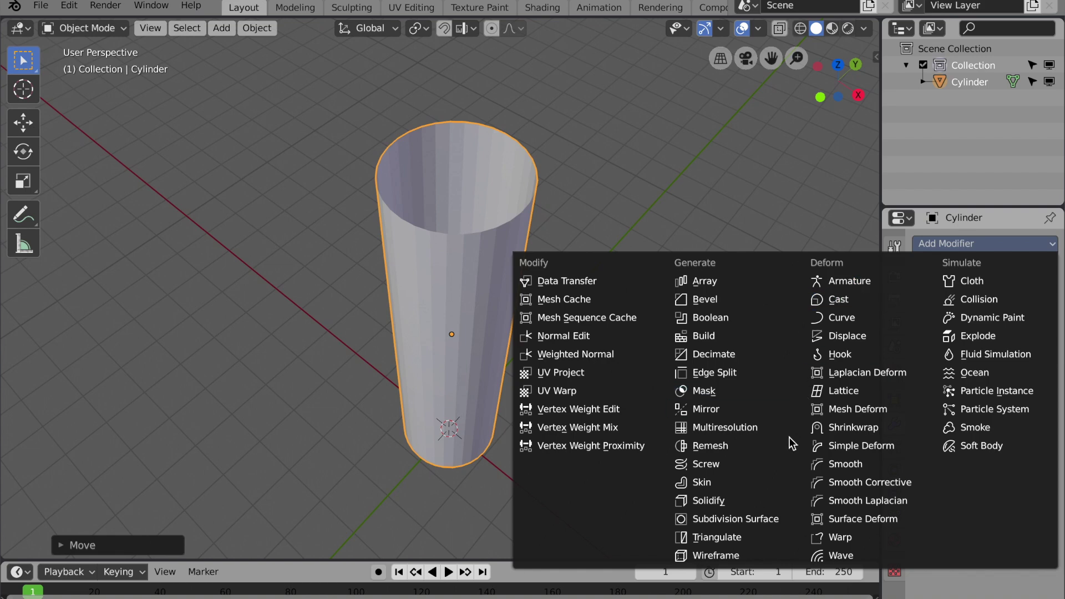
{"action": "left_click", "coordinate": [760, 499]}
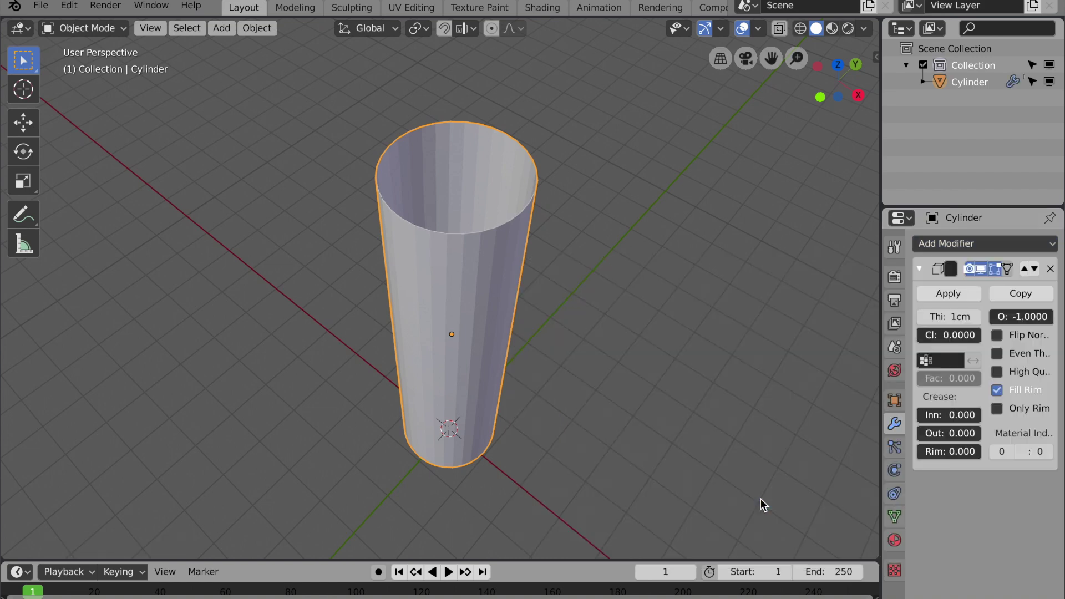
{"action": "left_click", "coordinate": [948, 313]}
{"action": "key", "text": "Return"}
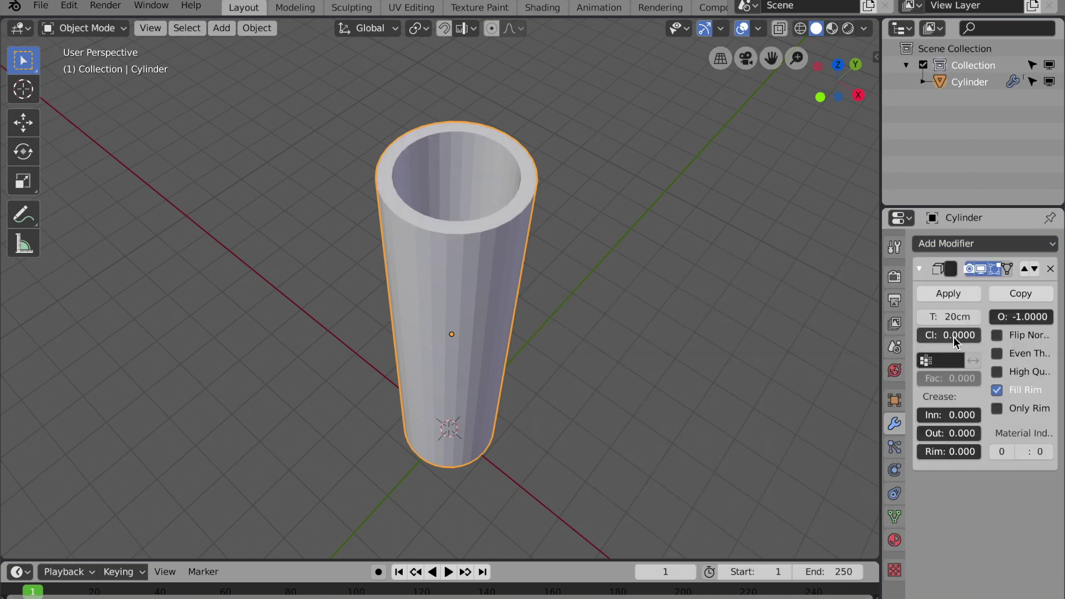
{"action": "left_click", "coordinate": [977, 297]}
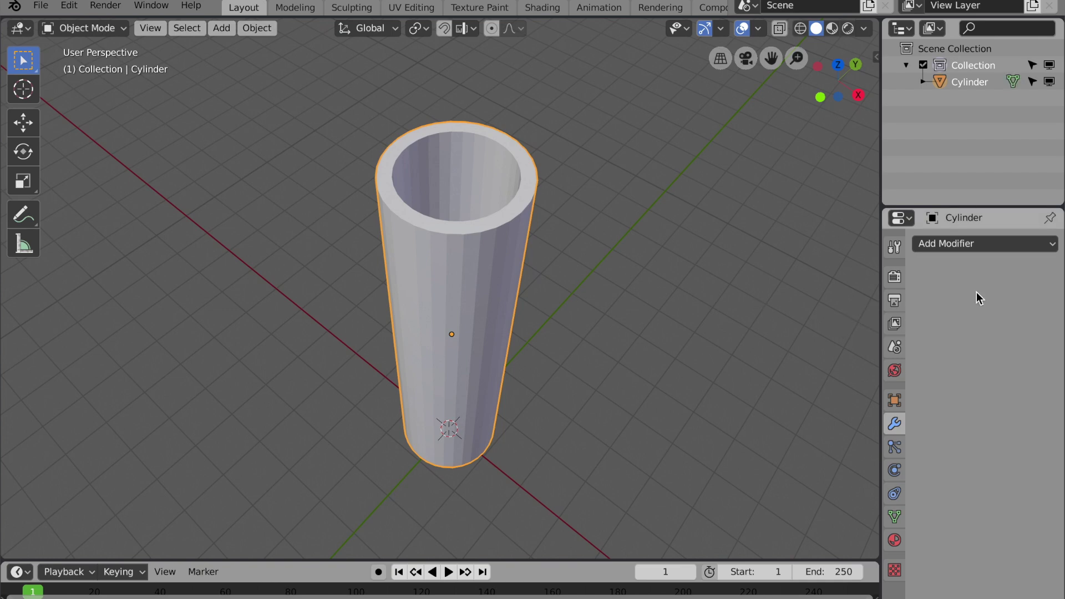
Create a new brush texture of the Image or Movie type.
{"action": "middle_click_drag", "start_coordinate": [565, 208], "coordinate": [524, 400]}
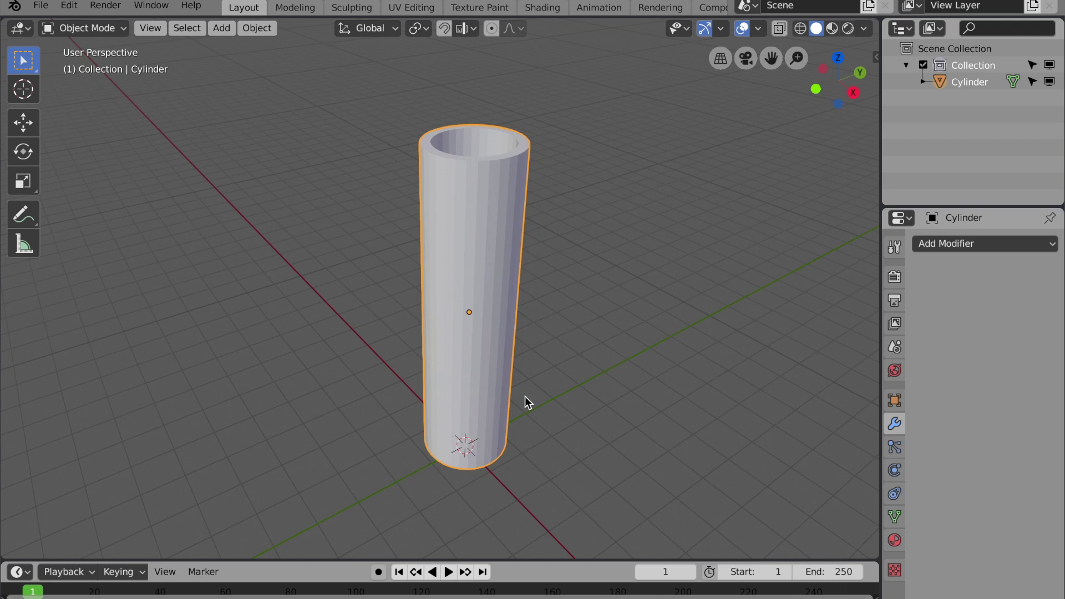
{"action": "scroll", "coordinate": [527, 401], "scroll_direction": "up", "scroll_amount": 2}
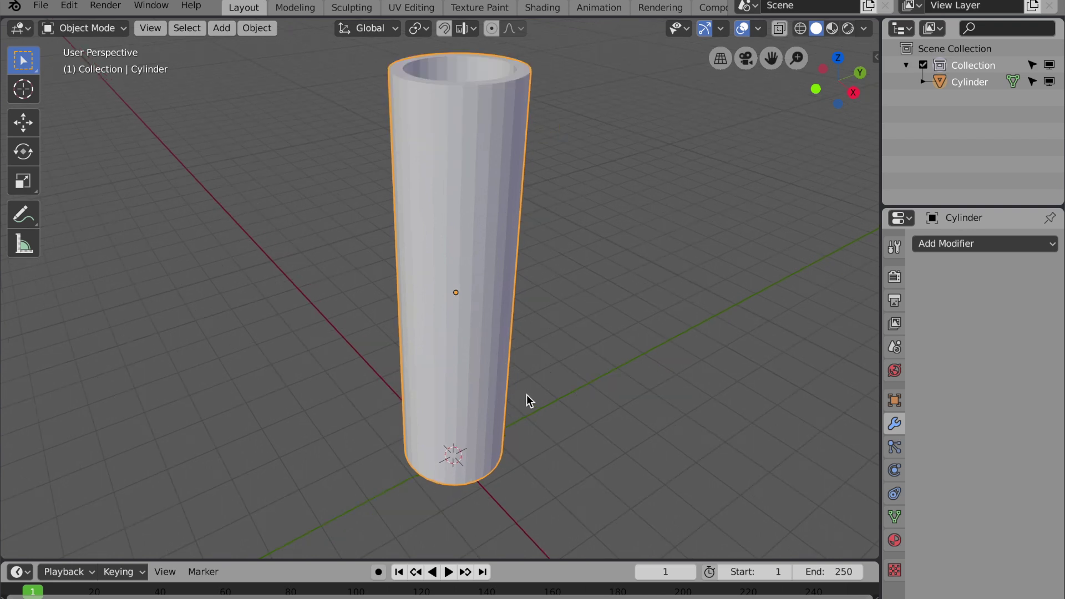
{"action": "left_click", "coordinate": [895, 569]}
{"action": "left_click", "coordinate": [927, 269]}
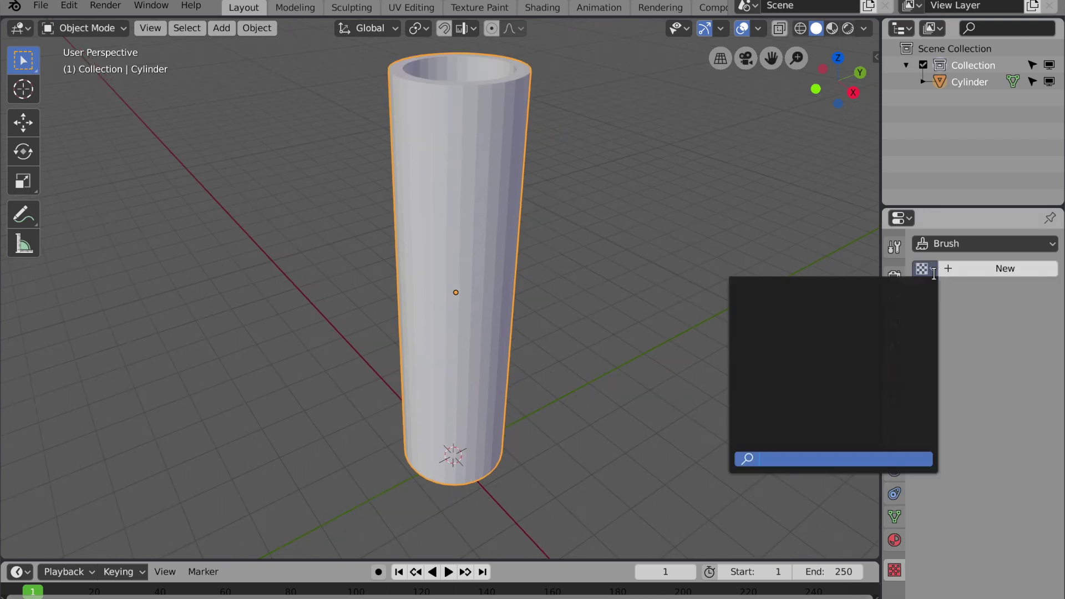
{"action": "left_click", "coordinate": [948, 268]}
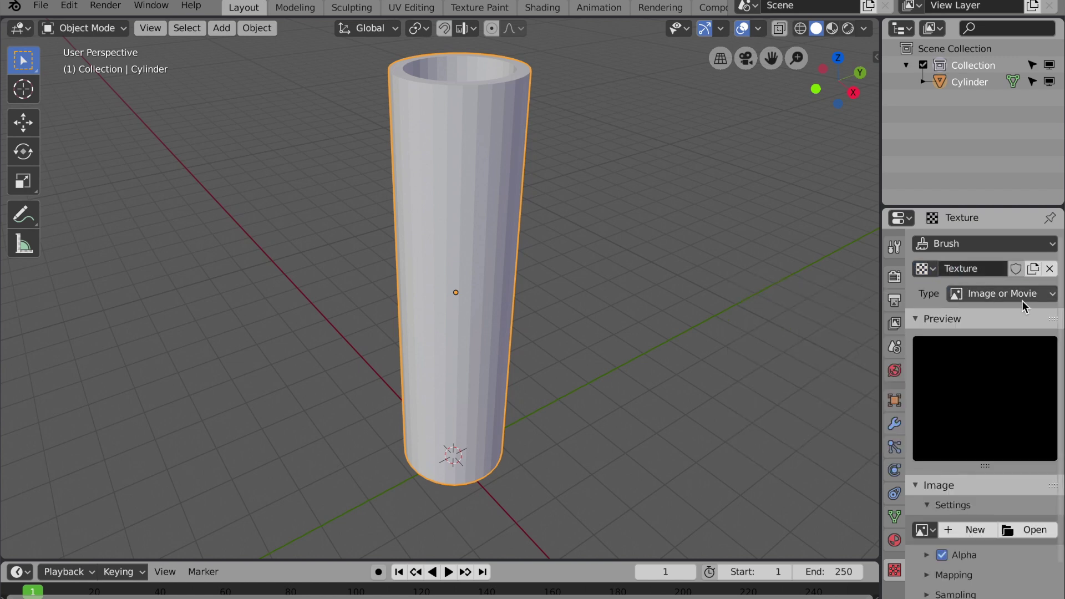
Load cobble_1_seamless.jpg from the Textures folder as the texture's image, browsing the files as thumbnails.
{"action": "left_click", "coordinate": [1013, 526]}
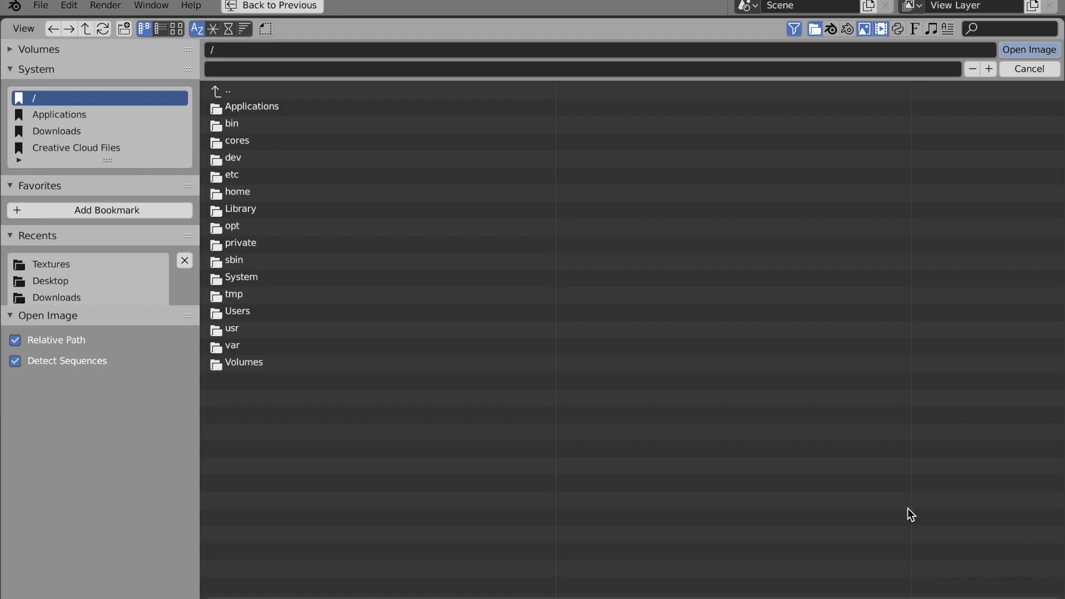
{"action": "left_click", "coordinate": [64, 264]}
{"action": "left_click", "coordinate": [176, 29]}
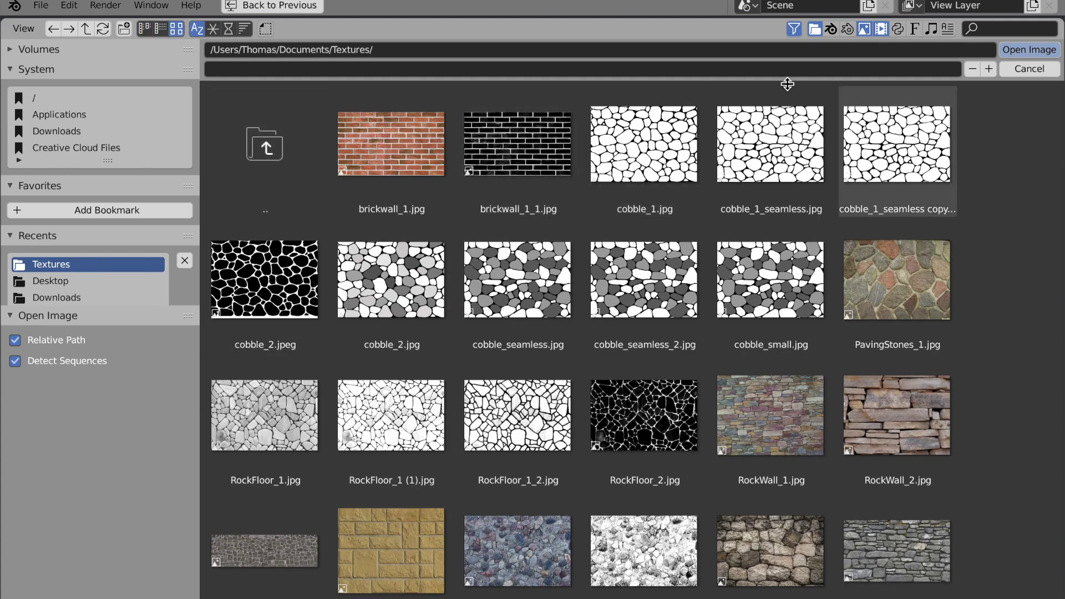
{"action": "scroll", "coordinate": [601, 405], "scroll_direction": "down", "scroll_amount": 6}
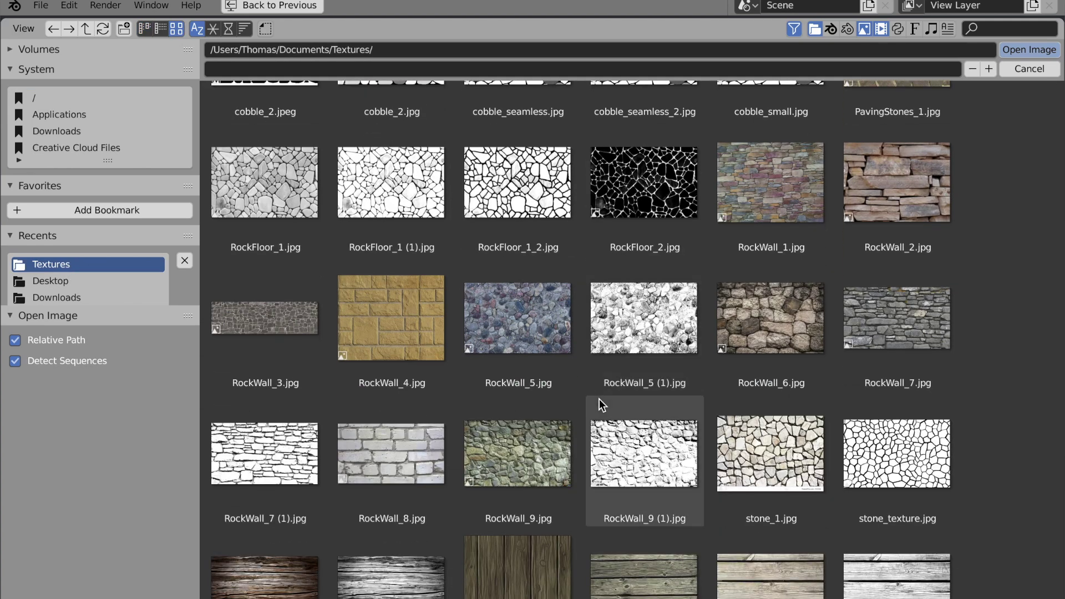
{"action": "scroll", "coordinate": [723, 387], "scroll_direction": "up", "scroll_amount": 6}
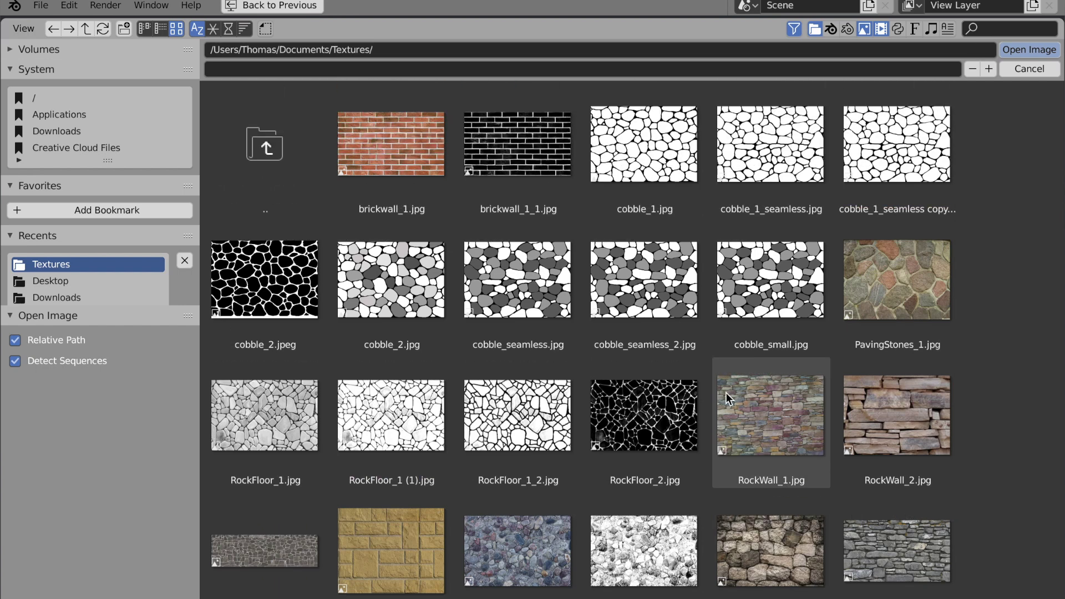
{"action": "left_click", "coordinate": [755, 171]}
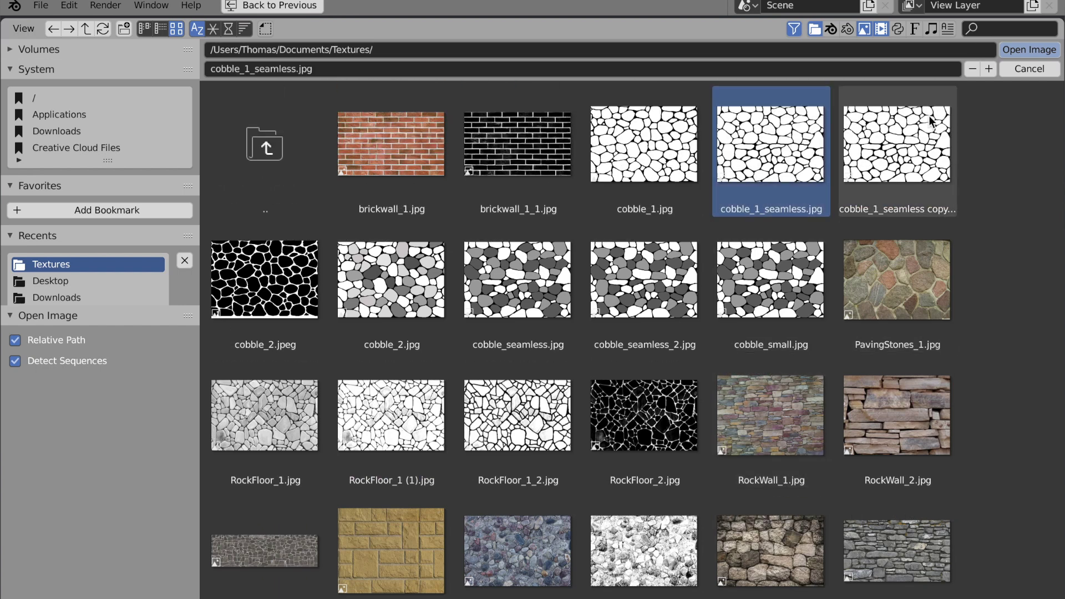
{"action": "left_click", "coordinate": [1029, 49]}
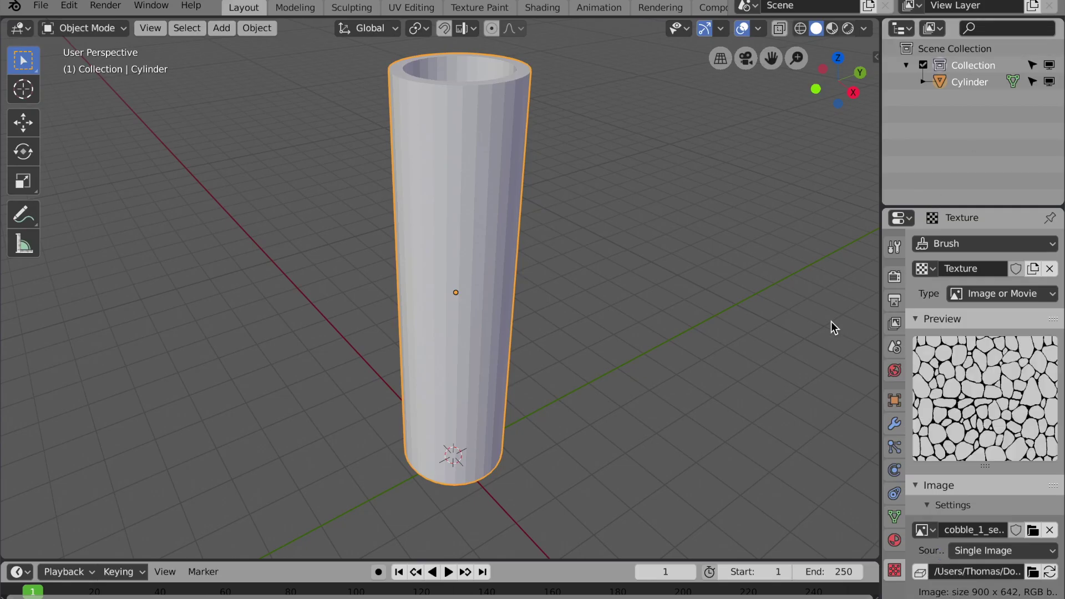
In Edit Mode, cut six evenly spaced horizontal edge loops around the cylinder's outer wall without sliding them.
{"action": "left_click", "coordinate": [890, 426]}
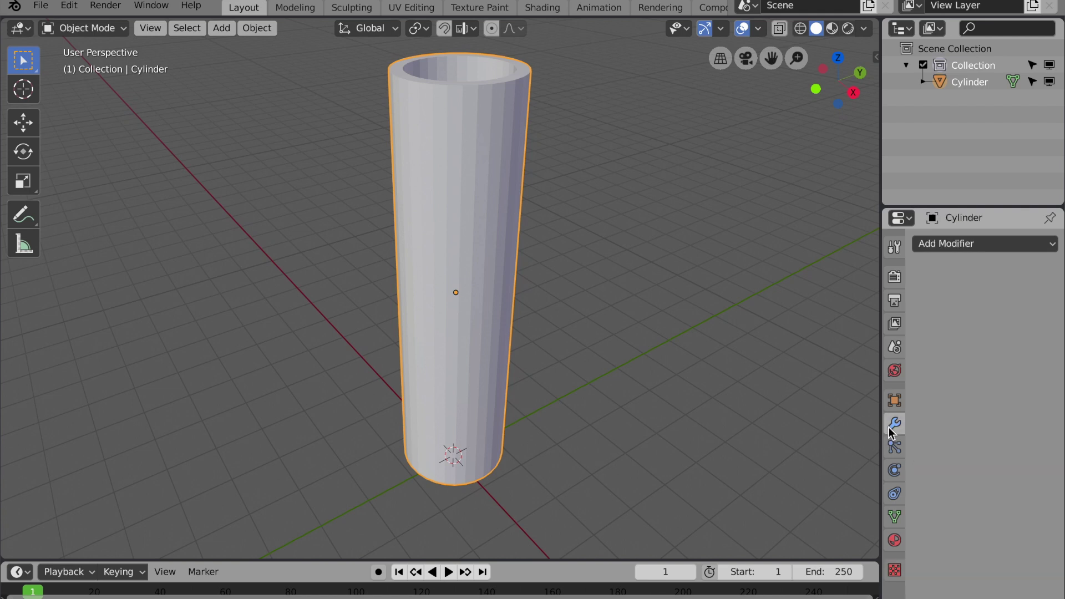
{"action": "key", "text": "Tab"}
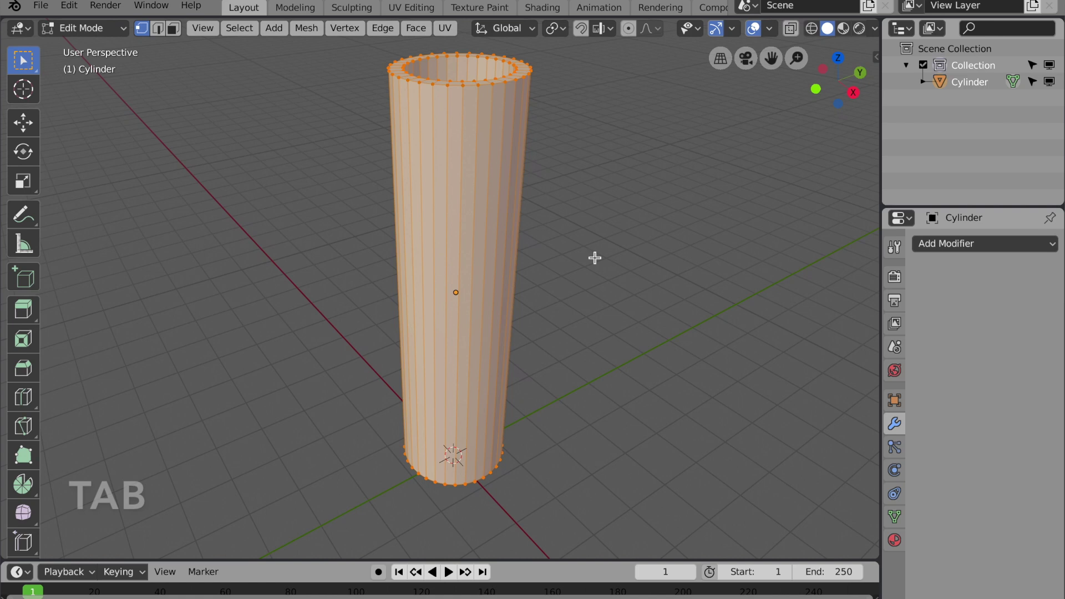
{"action": "key", "text": "ctrl+r"}
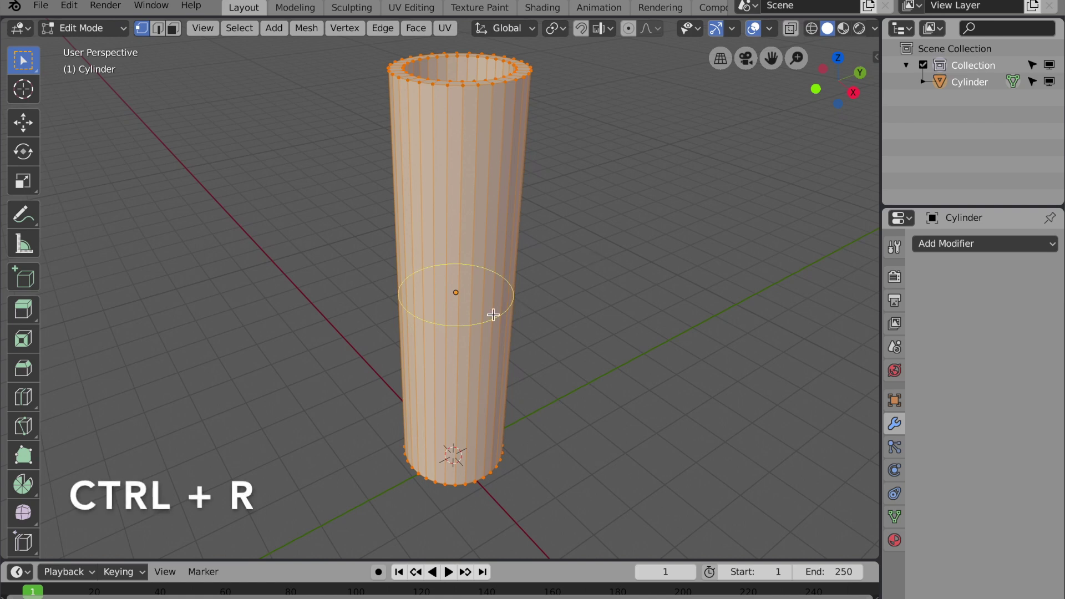
{"action": "scroll", "coordinate": [493, 314], "scroll_direction": "up", "scroll_amount": 4}
{"action": "scroll", "coordinate": [493, 315], "scroll_direction": "up", "scroll_amount": 1}
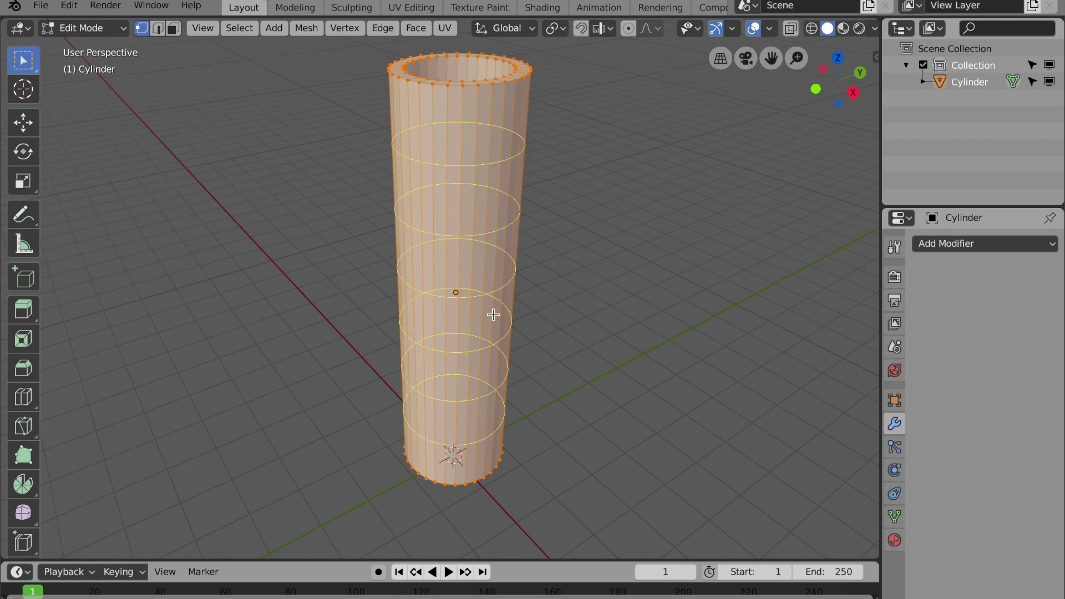
{"action": "left_click", "coordinate": [493, 314]}
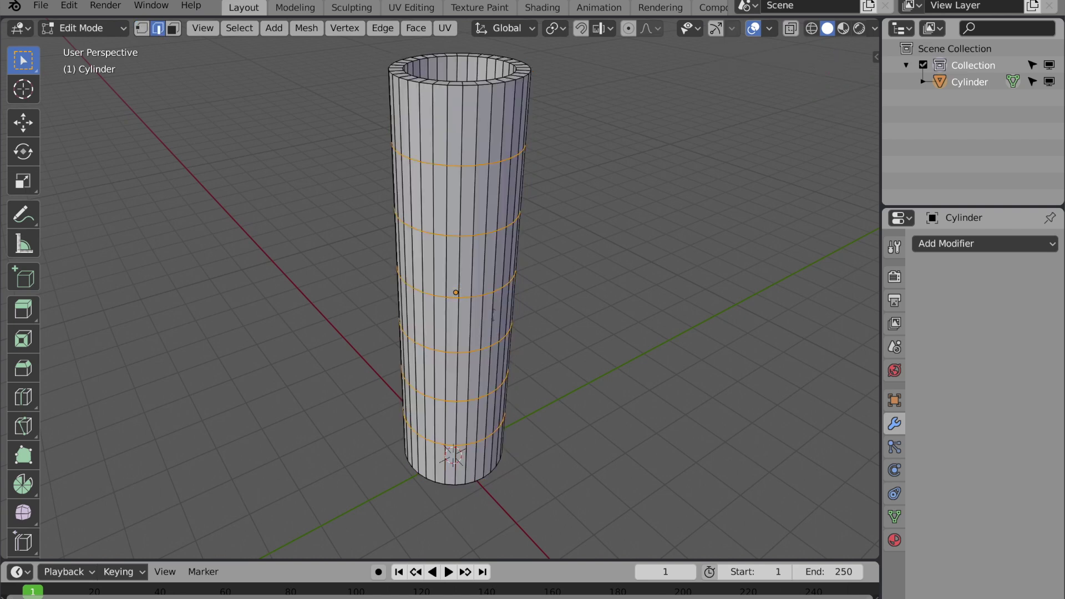
{"action": "right_click", "coordinate": [492, 279]}
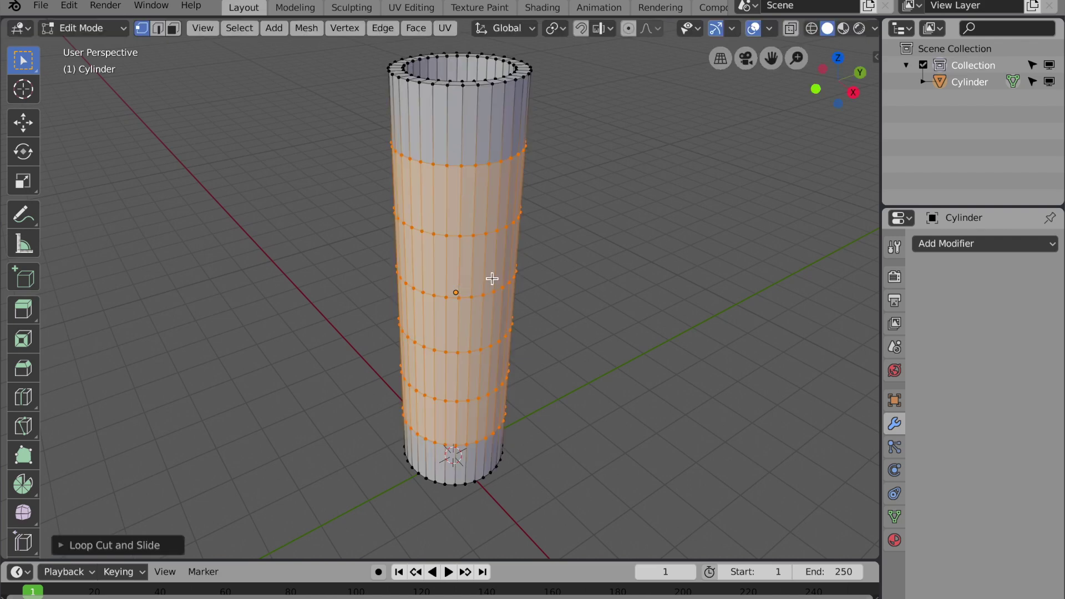
Select the cylinder's entire mesh and subdivide it once.
{"action": "middle_click_drag", "start_coordinate": [591, 347], "coordinate": [584, 309]}
{"action": "scroll", "coordinate": [584, 309], "scroll_direction": "down", "scroll_amount": 1}
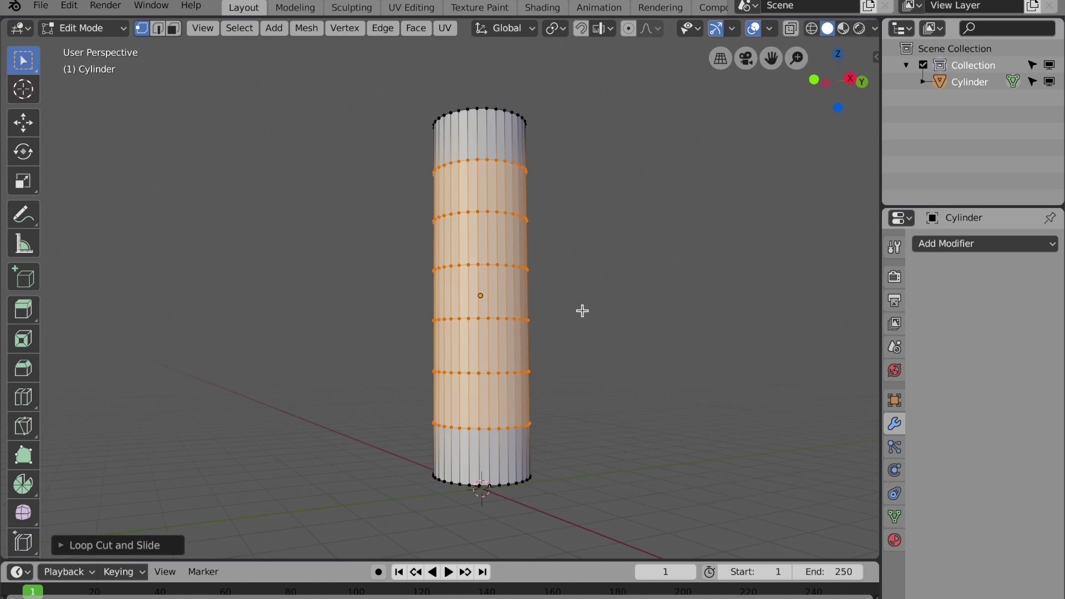
{"action": "key", "text": "a"}
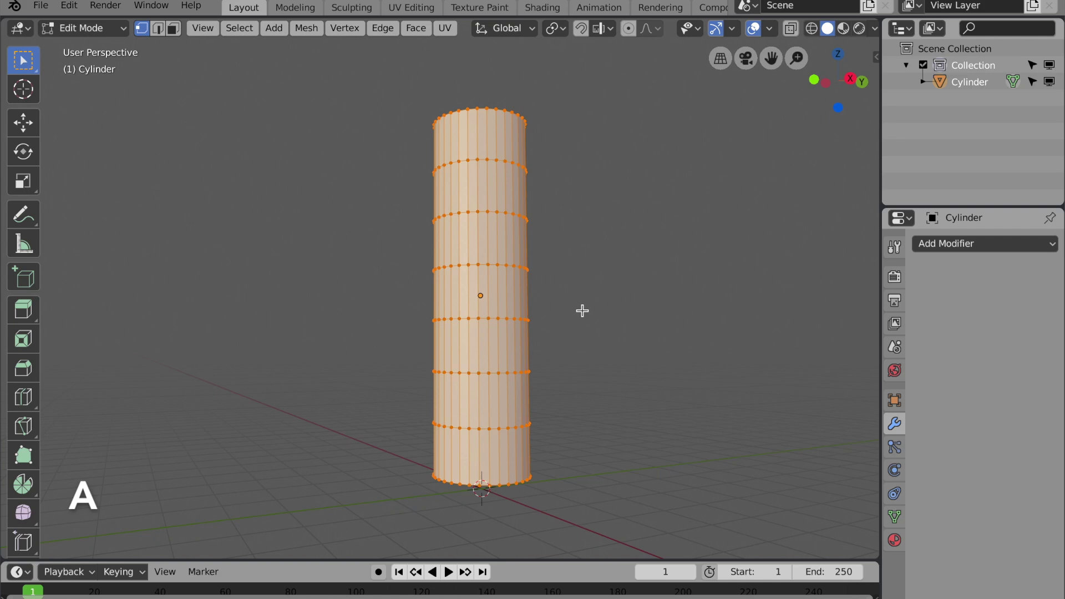
{"action": "right_click", "coordinate": [581, 311]}
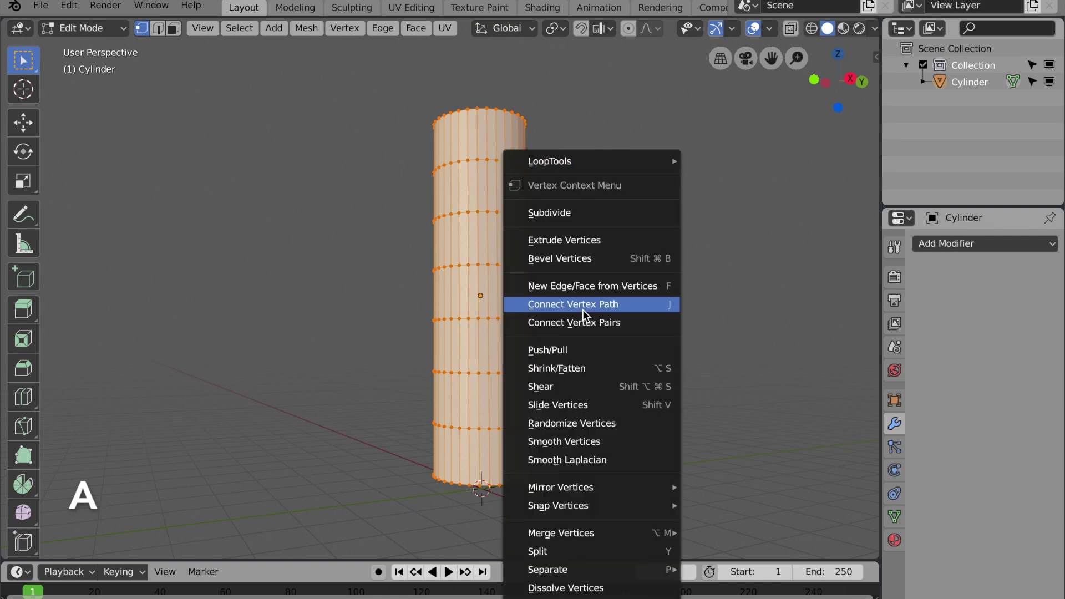
{"action": "left_click", "coordinate": [591, 216]}
{"action": "left_click", "coordinate": [602, 244]}
Box-select the outer wall's vertices from the front view and from the back view.
{"action": "middle_click_drag", "start_coordinate": [601, 242], "coordinate": [519, 253]}
{"action": "key", "text": "KP_1"}
{"action": "left_click_drag", "start_coordinate": [563, 126], "coordinate": [350, 416]}
{"action": "key", "text": "ctrl+KP_1"}
{"action": "left_click_drag", "start_coordinate": [569, 133], "coordinate": [361, 417]}
{"action": "key", "text": "KP_3"}
Add the outer edge loops of the cylinder's top and bottom rims to the outer wall selection.
{"action": "middle_click_drag", "start_coordinate": [582, 356], "coordinate": [621, 378]}
{"action": "scroll", "coordinate": [481, 122], "scroll_direction": "up", "scroll_amount": 6}
{"action": "middle_click_drag", "start_coordinate": [481, 145], "coordinate": [466, 182]}
{"action": "left_click", "coordinate": [465, 182], "text": "alt+shift"}
{"action": "scroll", "coordinate": [533, 292], "scroll_direction": "down", "scroll_amount": 4}
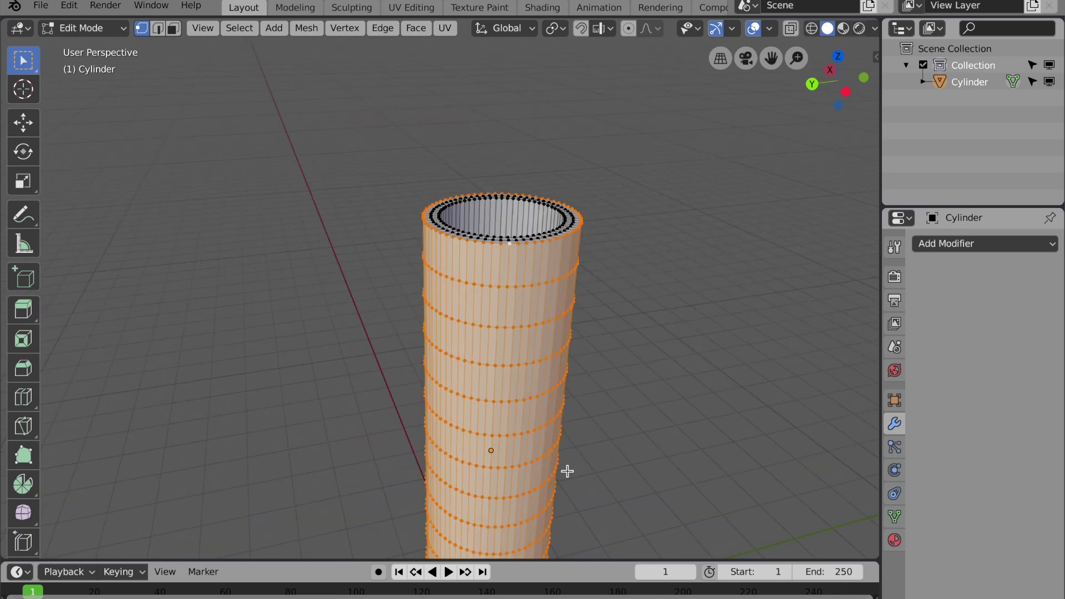
{"action": "middle_click_drag", "start_coordinate": [566, 471], "coordinate": [554, 238], "text": "shift"}
{"action": "scroll", "coordinate": [479, 383], "scroll_direction": "up", "scroll_amount": 3}
{"action": "left_click", "coordinate": [485, 367], "text": "alt+shift"}
{"action": "middle_click_drag", "start_coordinate": [485, 368], "coordinate": [592, 230]}
{"action": "scroll", "coordinate": [649, 134], "scroll_direction": "down", "scroll_amount": 5}
{"action": "middle_click_drag", "start_coordinate": [655, 98], "coordinate": [610, 257]}
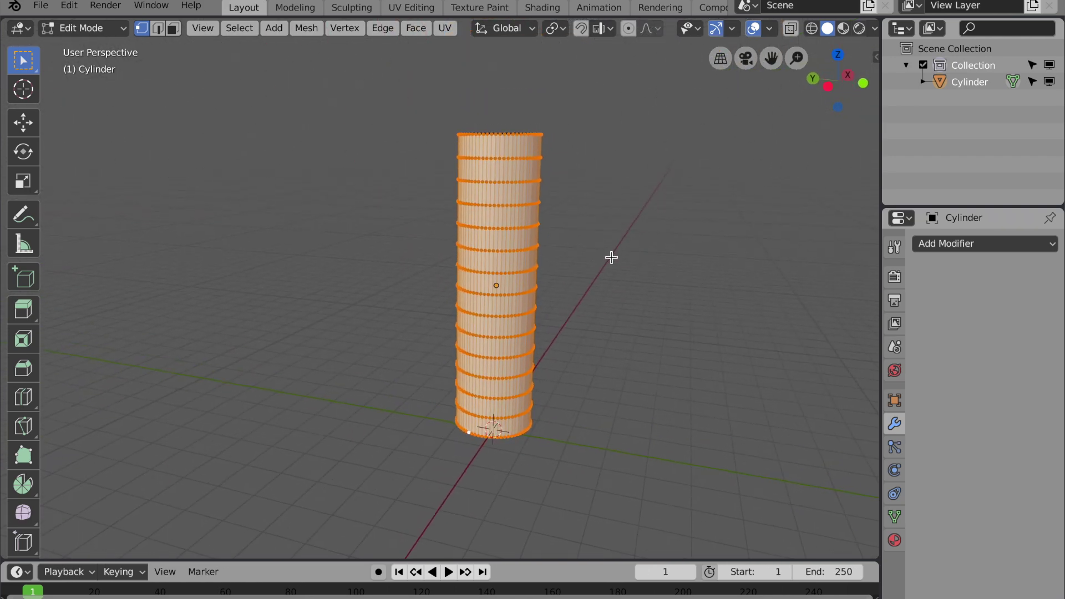
Create a vertex group, assign the selected outer wall vertices to it, and check it by deselecting and reselecting the group.
{"action": "left_click", "coordinate": [894, 516]}
{"action": "left_click", "coordinate": [1048, 296]}
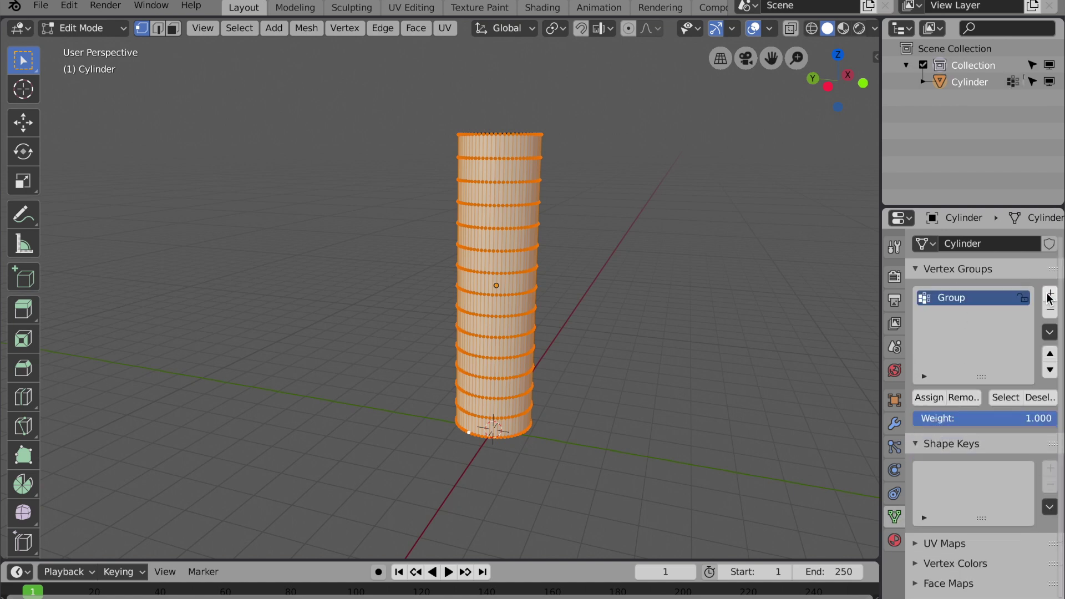
{"action": "left_click", "coordinate": [934, 401]}
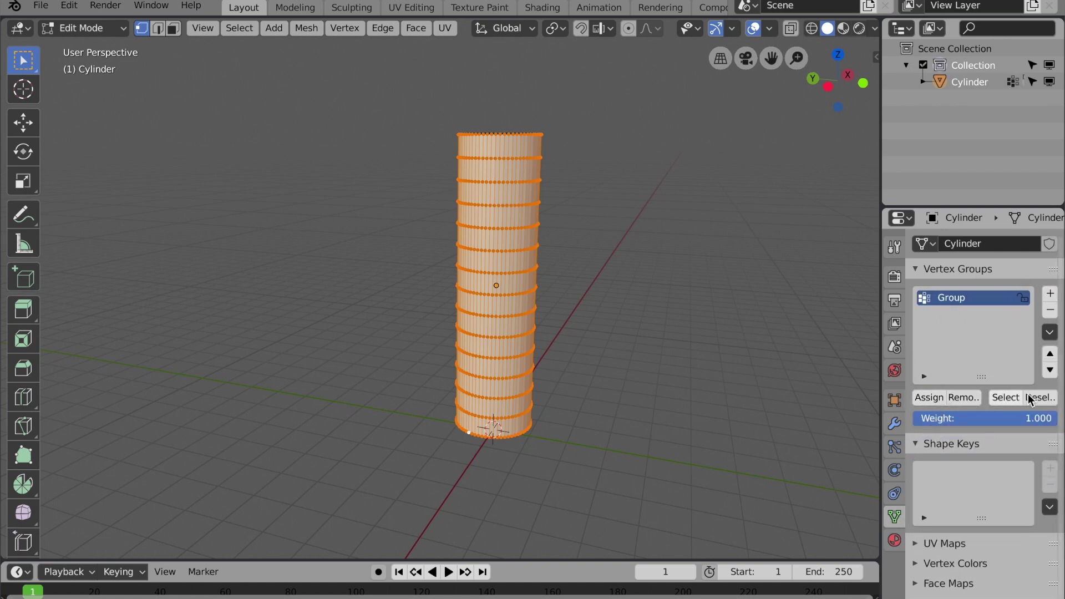
{"action": "left_click", "coordinate": [1038, 397]}
{"action": "middle_click_drag", "start_coordinate": [647, 363], "coordinate": [640, 373]}
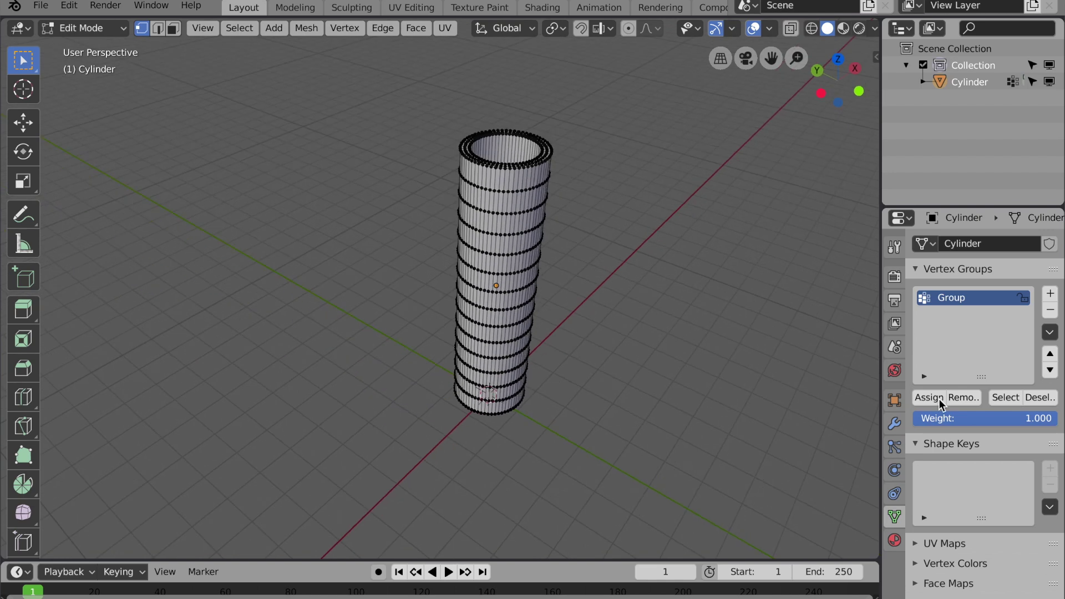
{"action": "left_click", "coordinate": [1009, 397]}
{"action": "mouse_move", "coordinate": [638, 177]}
{"action": "middle_mouse_down"}
{"action": "mouse_move", "coordinate": [625, 198]}
{"action": "mouse_move", "coordinate": [636, 180]}
{"action": "middle_mouse_up"}
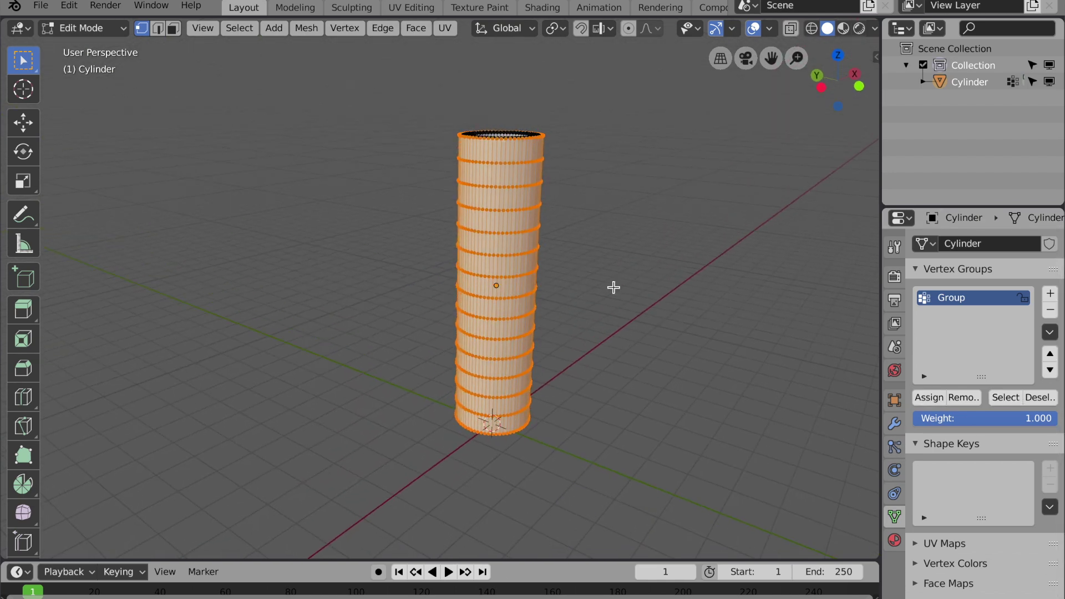
Return to Object Mode and add a Subdivision Surface modifier to the cylinder.
{"action": "left_click", "coordinate": [894, 423]}
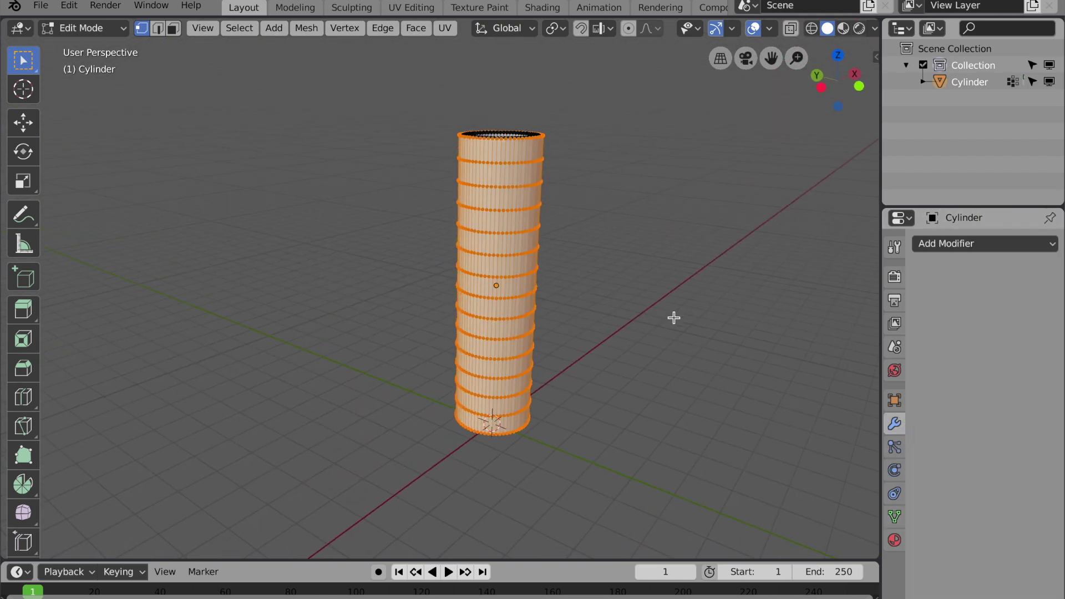
{"action": "key", "text": "Tab"}
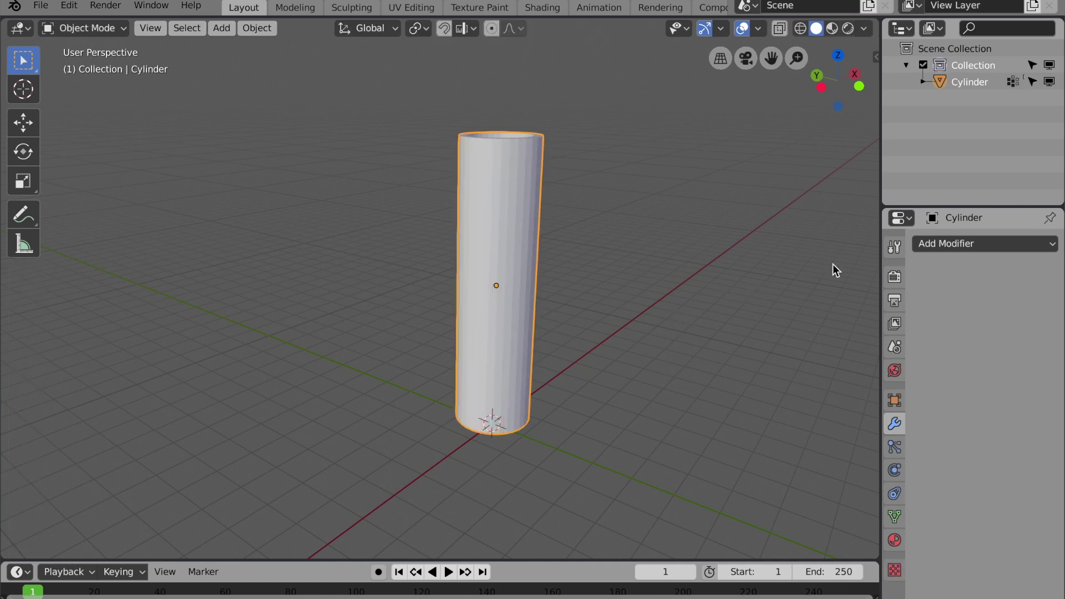
{"action": "left_click", "coordinate": [946, 244]}
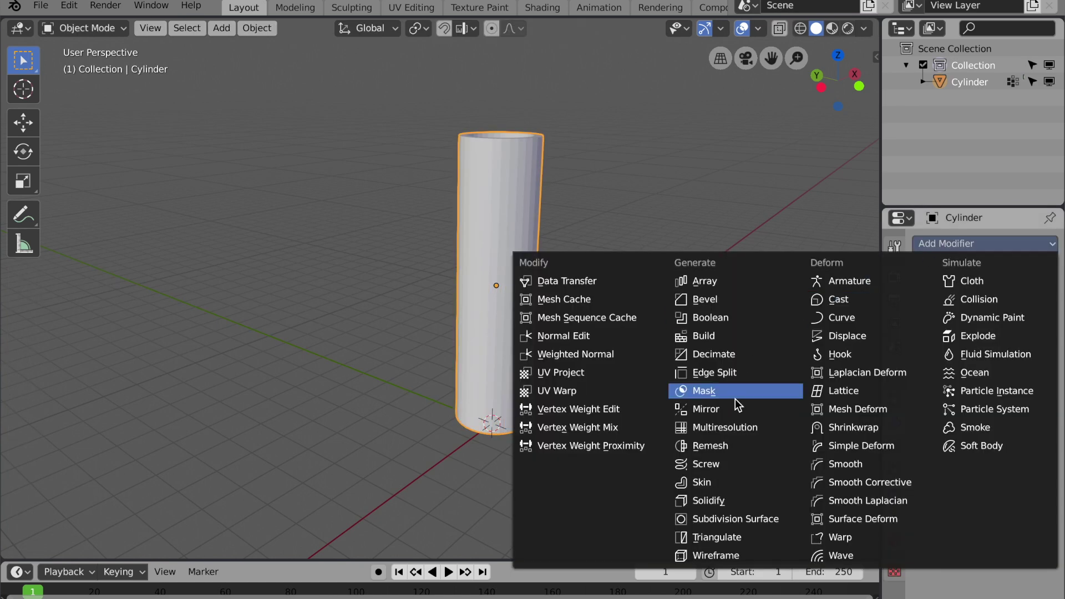
{"action": "left_click", "coordinate": [727, 521]}
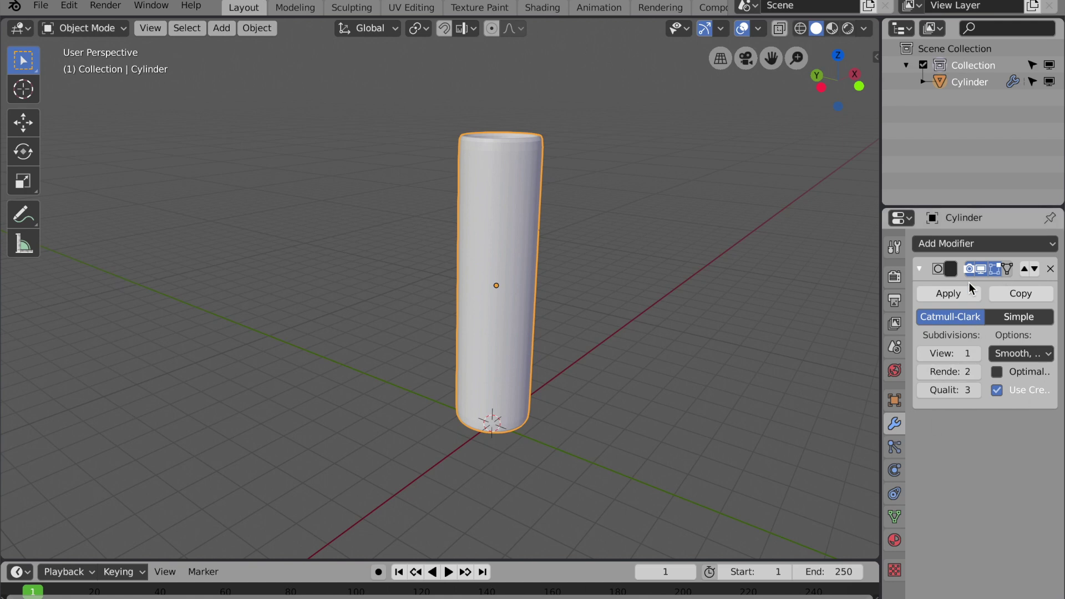
Add a Displace modifier to the cylinder and assign it the existing image texture named Texture.
{"action": "left_click", "coordinate": [954, 243]}
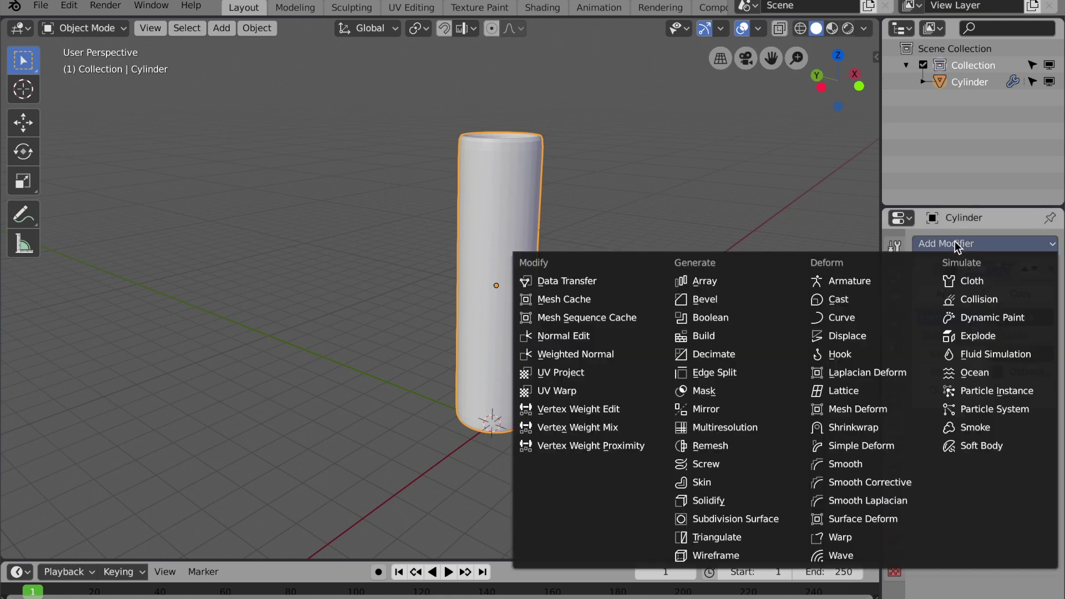
{"action": "left_click", "coordinate": [864, 338]}
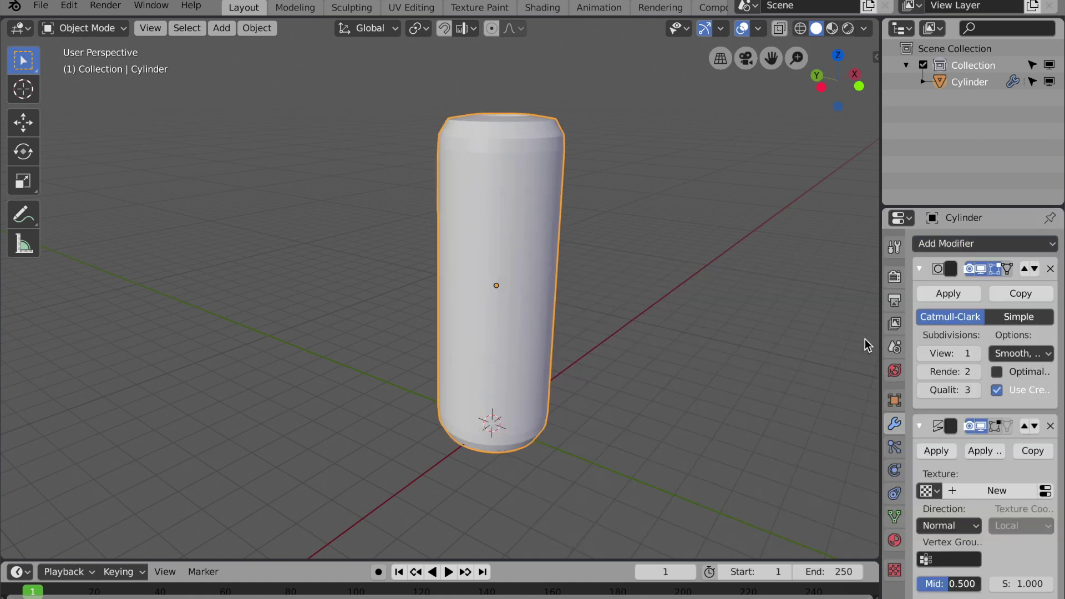
{"action": "left_click", "coordinate": [936, 485]}
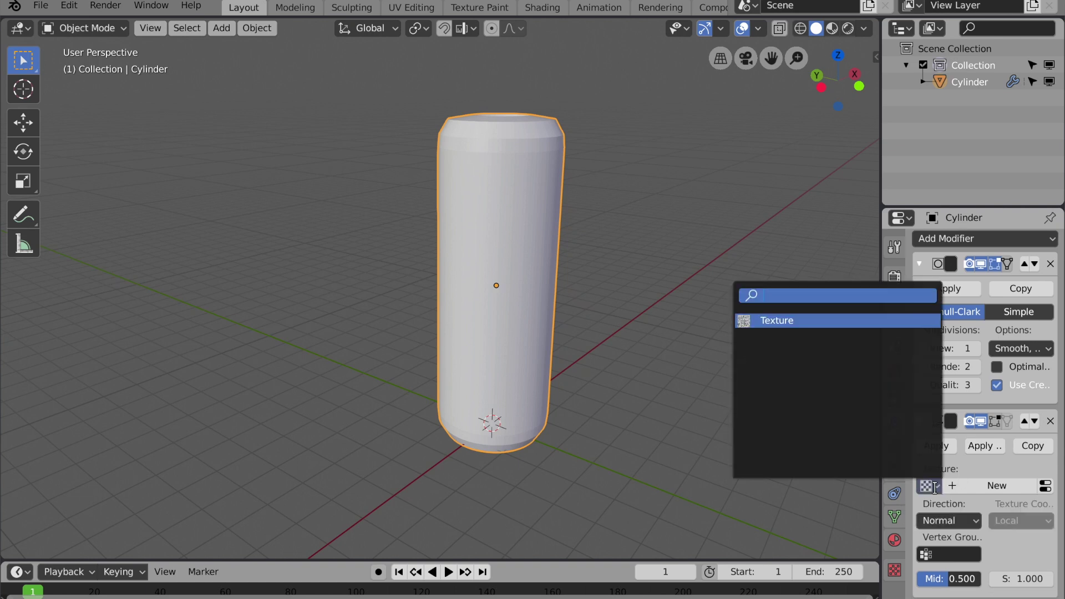
{"action": "left_click", "coordinate": [770, 321]}
{"action": "middle_click_drag", "start_coordinate": [629, 307], "coordinate": [641, 431]}
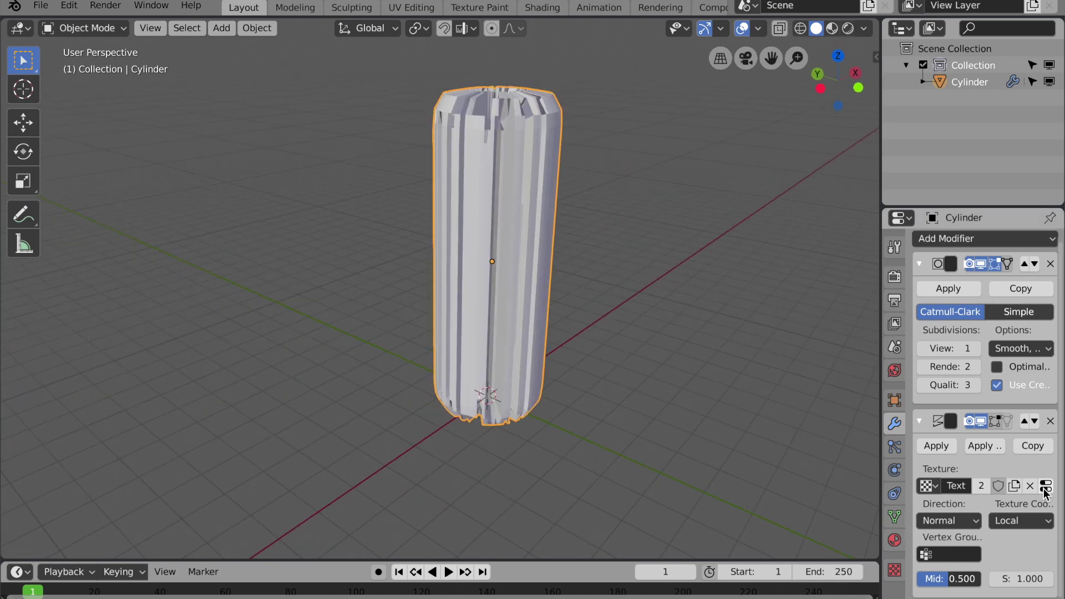
Set the Displace modifier's texture coordinates to UV and its strength to 0.2, and inspect the tower from above.
{"action": "left_click", "coordinate": [1036, 520]}
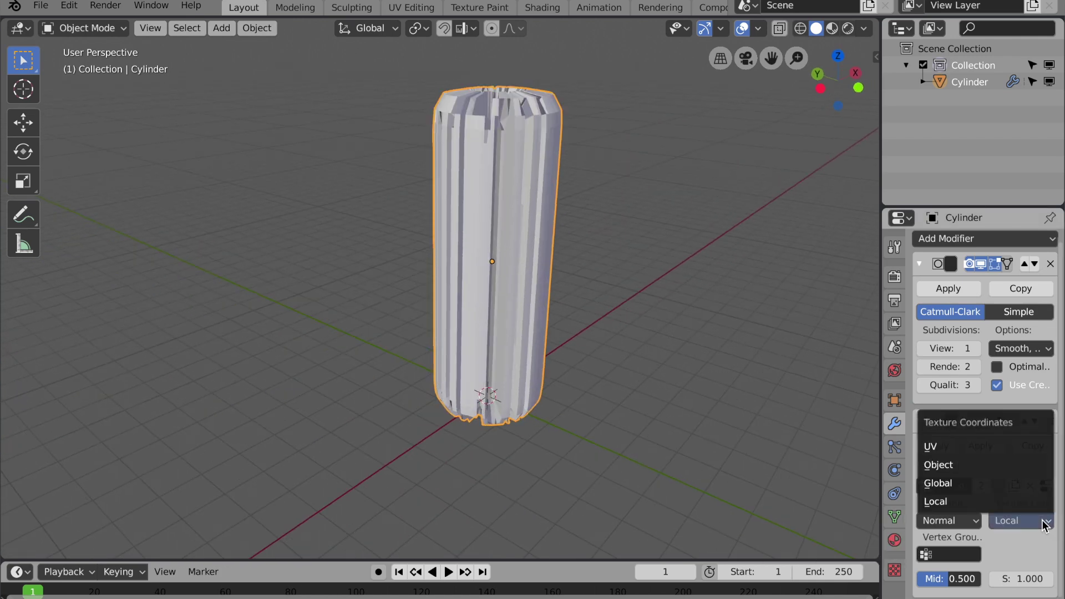
{"action": "left_click", "coordinate": [962, 444]}
{"action": "left_click", "coordinate": [1020, 577]}
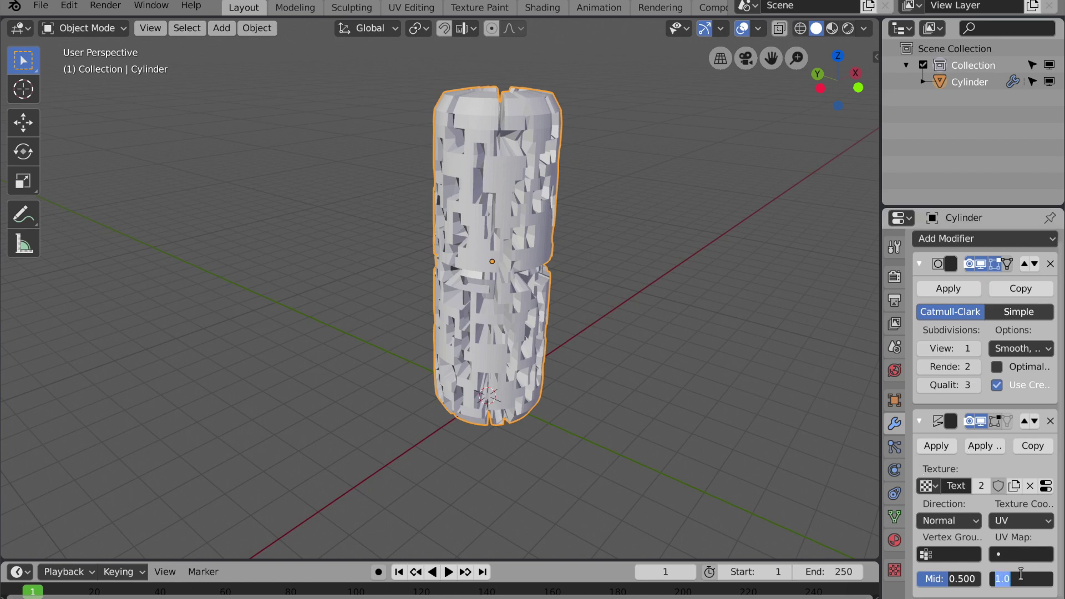
{"action": "type", "text": ".2"}
{"action": "key", "text": "Return"}
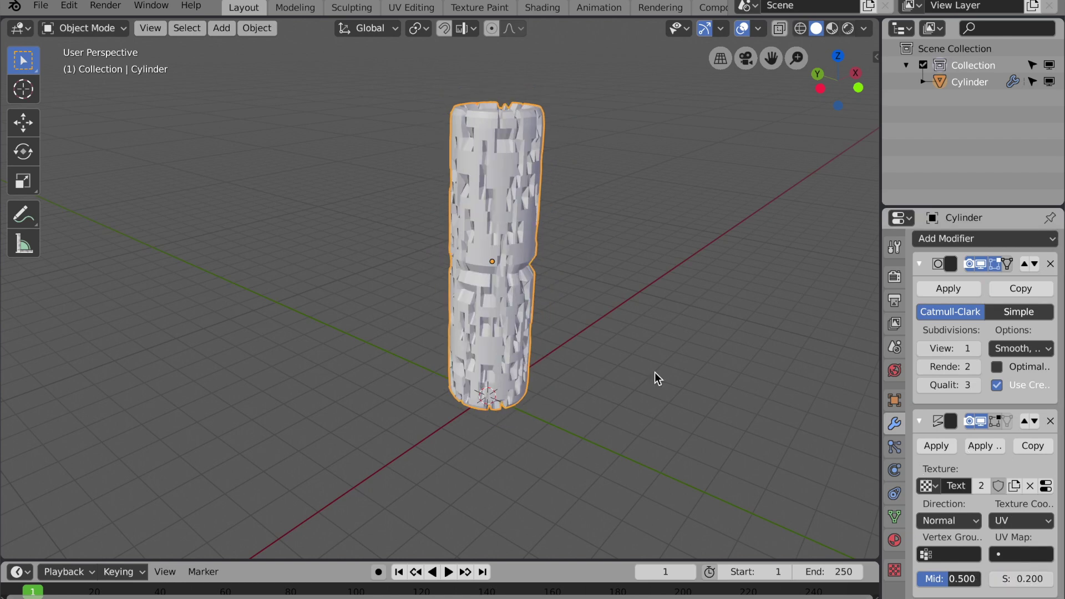
{"action": "middle_click_drag", "start_coordinate": [533, 150], "coordinate": [488, 226]}
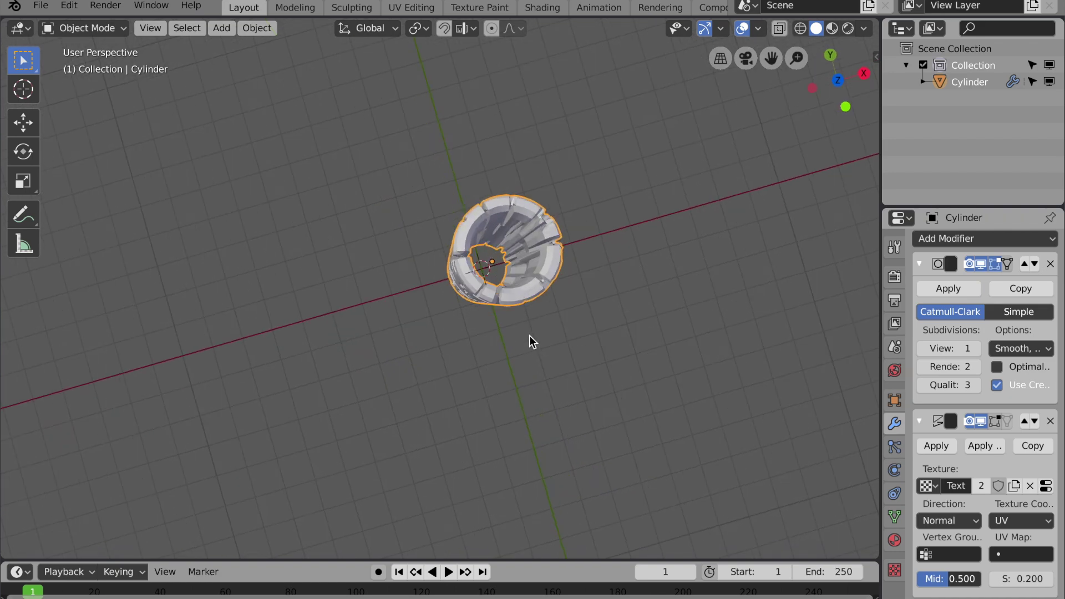
Limit the Displace modifier to the outer wall's vertex group, Group.
{"action": "left_click", "coordinate": [936, 554]}
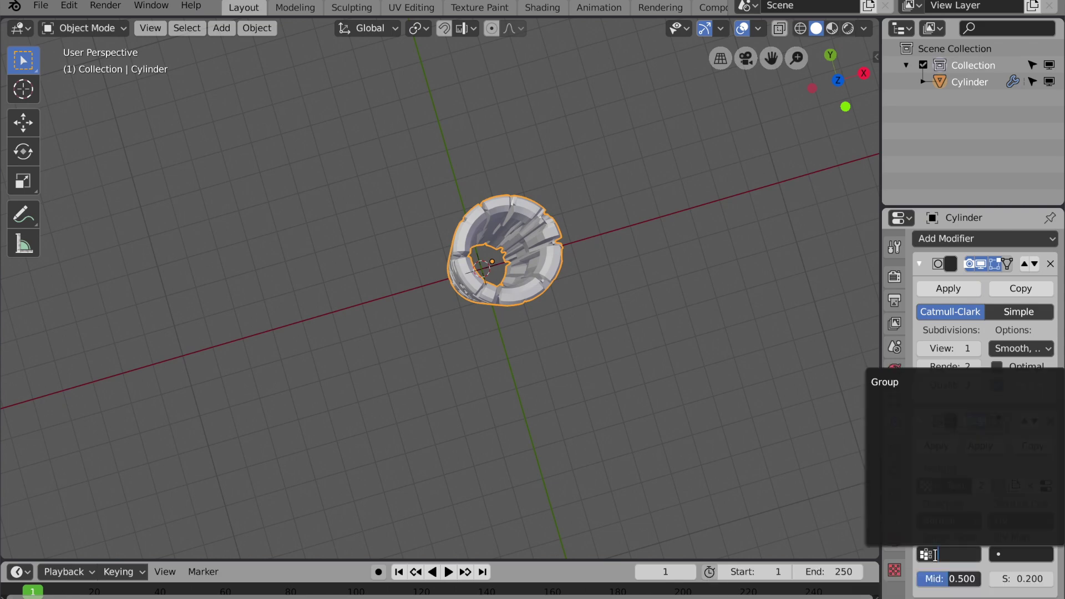
{"action": "left_click", "coordinate": [895, 382]}
{"action": "middle_click_drag", "start_coordinate": [593, 304], "coordinate": [635, 298]}
Raise the Subdivision Surface modifier's viewport level to 4 and inspect the stone relief up close.
{"action": "left_click", "coordinate": [974, 349]}
{"action": "left_click", "coordinate": [975, 350]}
{"action": "left_click", "coordinate": [975, 350]}
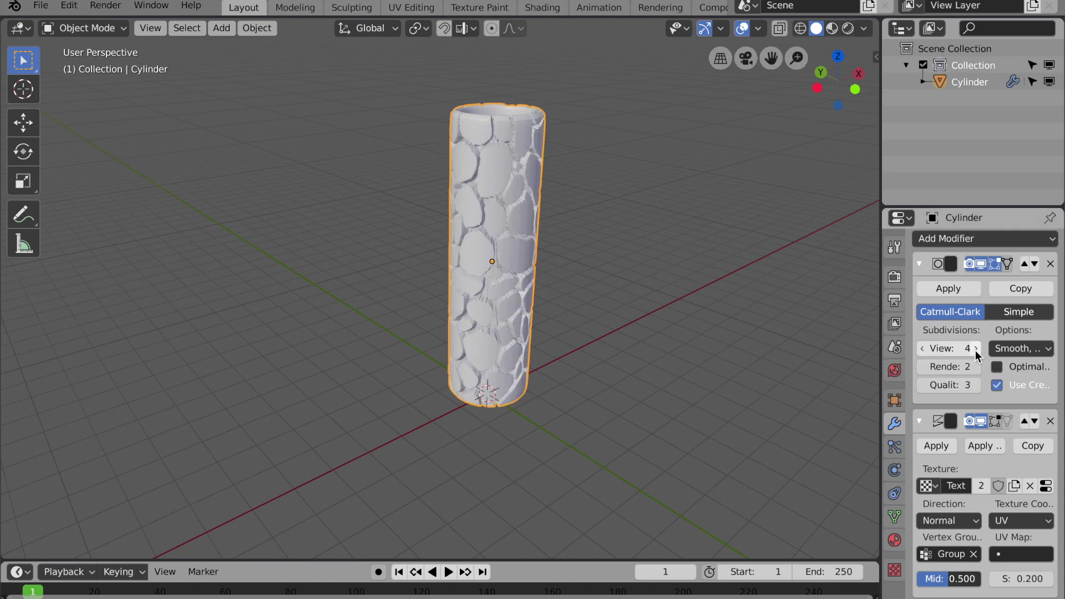
{"action": "middle_click_drag", "start_coordinate": [558, 340], "coordinate": [537, 317]}
{"action": "scroll", "coordinate": [473, 331], "scroll_direction": "up", "scroll_amount": 1}
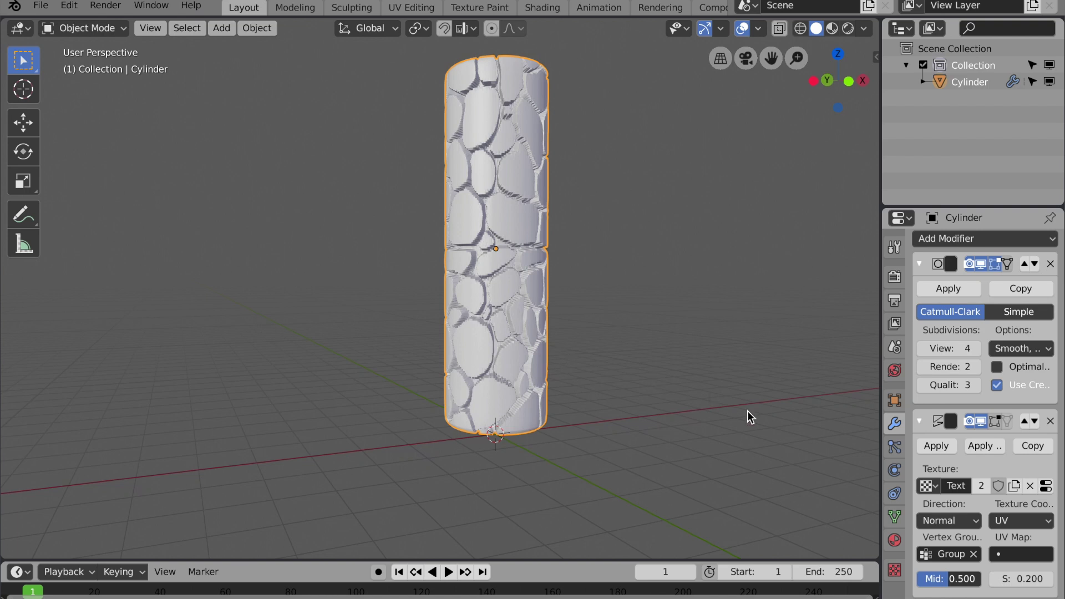
Invert the stone relief by setting the Displace modifier's strength to -0.2.
{"action": "left_click", "coordinate": [1026, 578]}
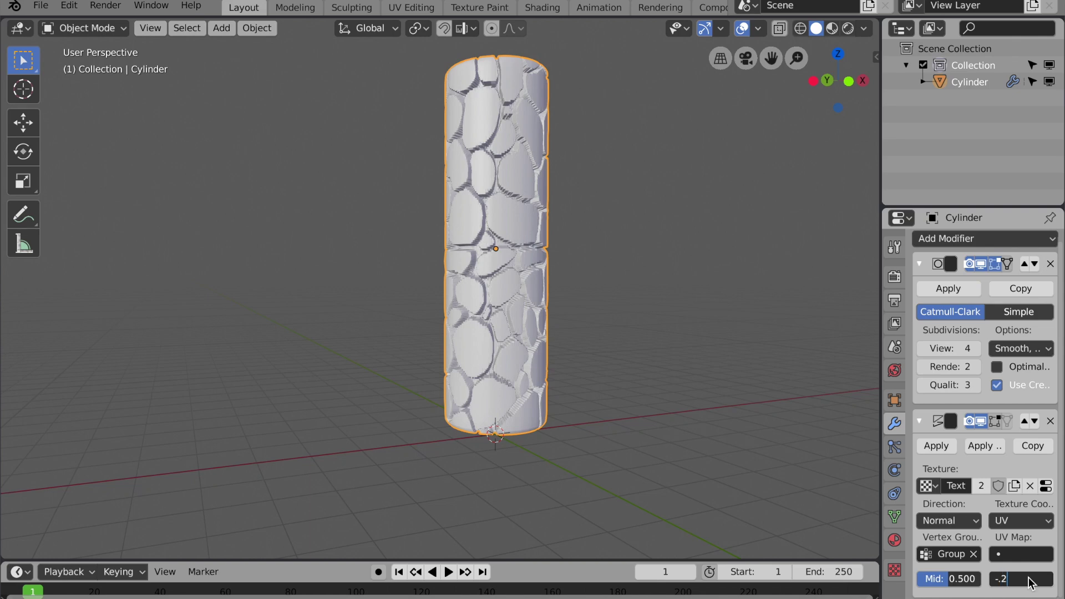
{"action": "type", "text": "-.2"}
{"action": "key", "text": "Return"}
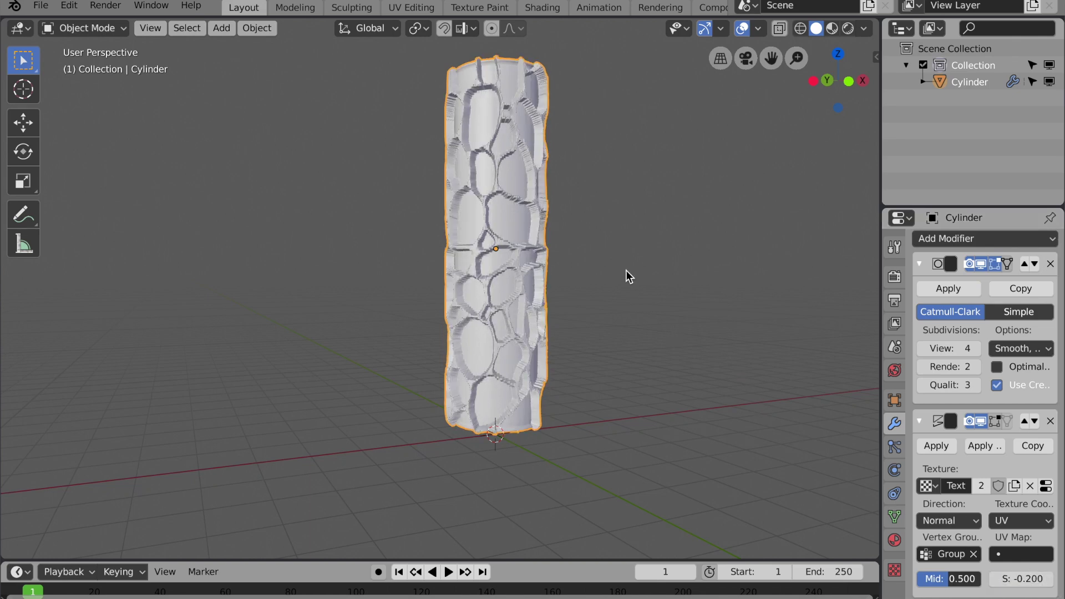
{"action": "middle_click_drag", "start_coordinate": [627, 273], "coordinate": [547, 265]}
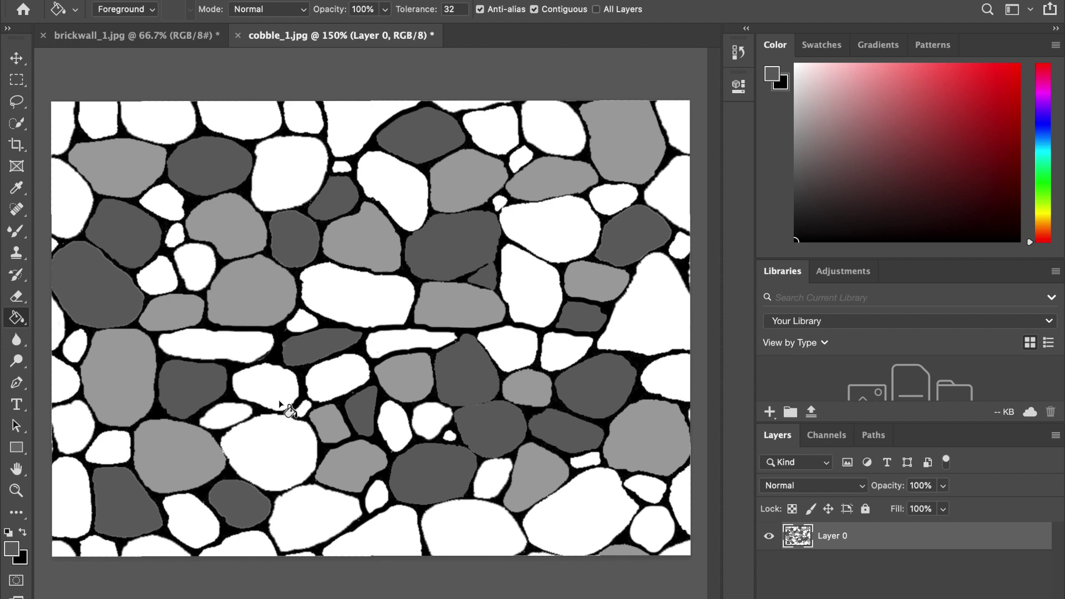
Switch to Photoshop and fill three more large white stones in cobble_1.jpg with the dark grey foreground colour using the Paint Bucket.
{"action": "left_click", "coordinate": [268, 447]}
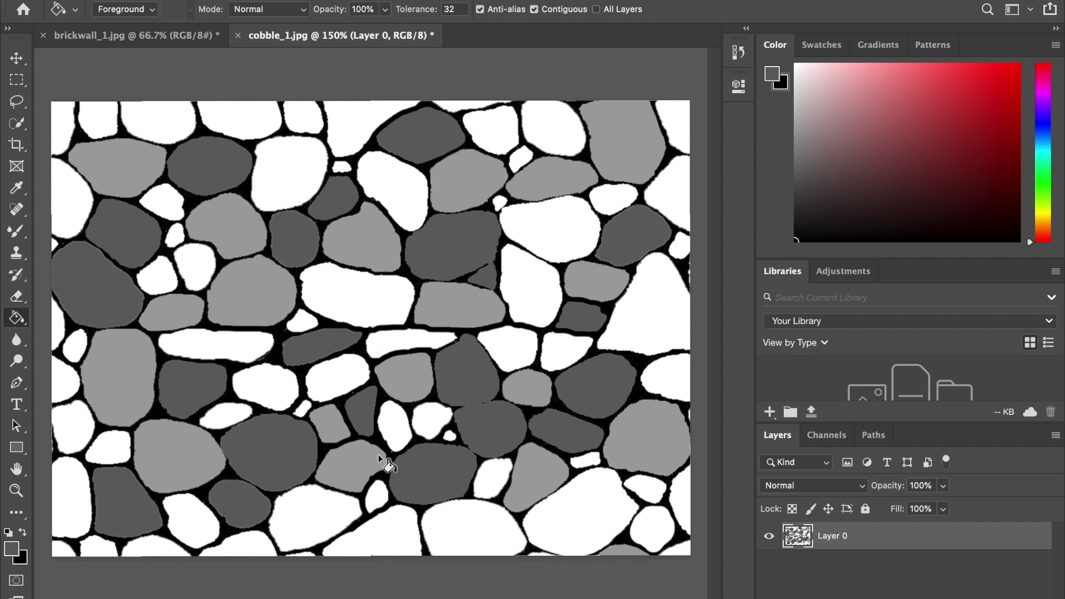
{"action": "left_click", "coordinate": [592, 523]}
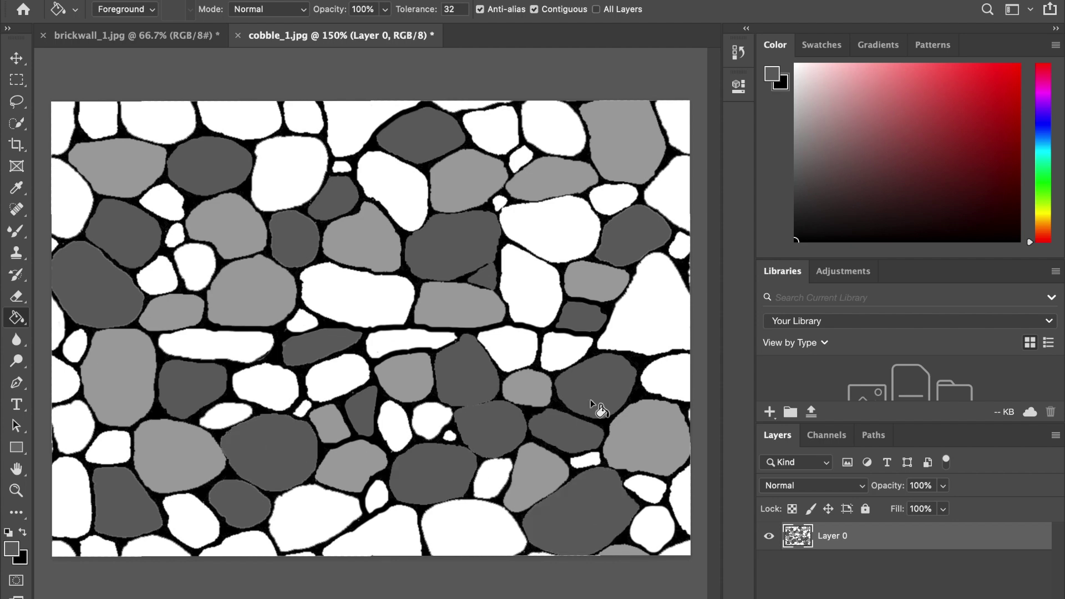
{"action": "left_click", "coordinate": [554, 238]}
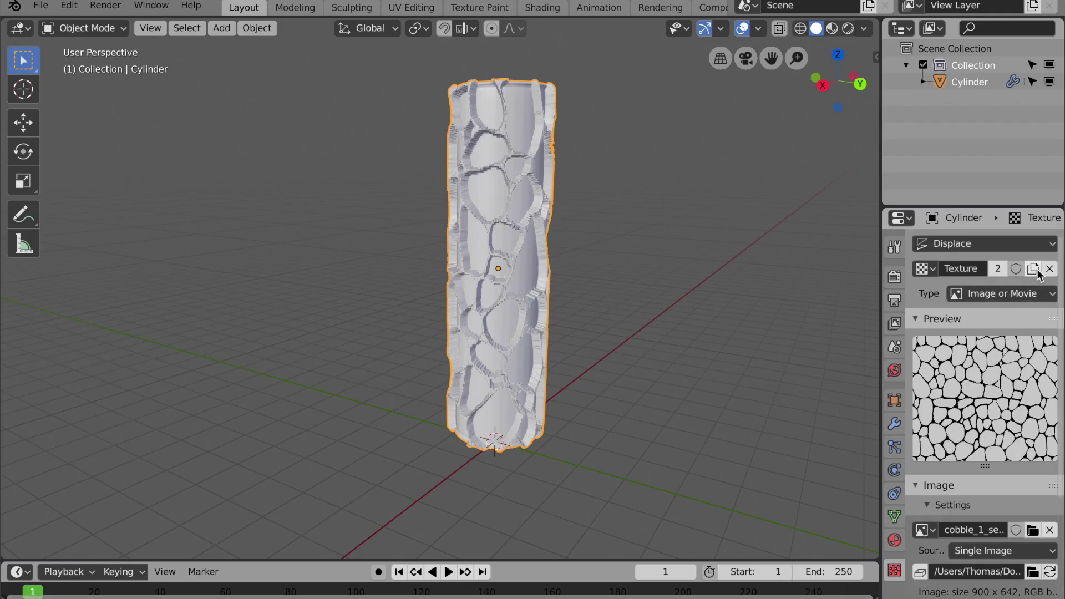
Back in Blender, load cobble_seamless_2.jpg into a separate copy of the displacement texture and choose Texture.001 in the Displace modifier.
{"action": "left_click", "coordinate": [1032, 571]}
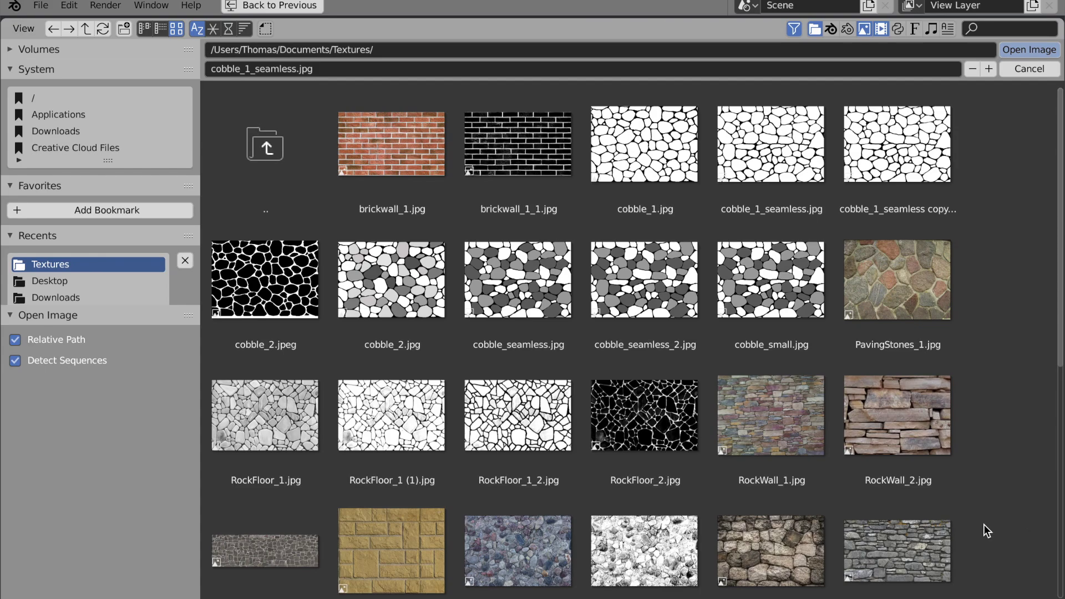
{"action": "double_click", "coordinate": [681, 299]}
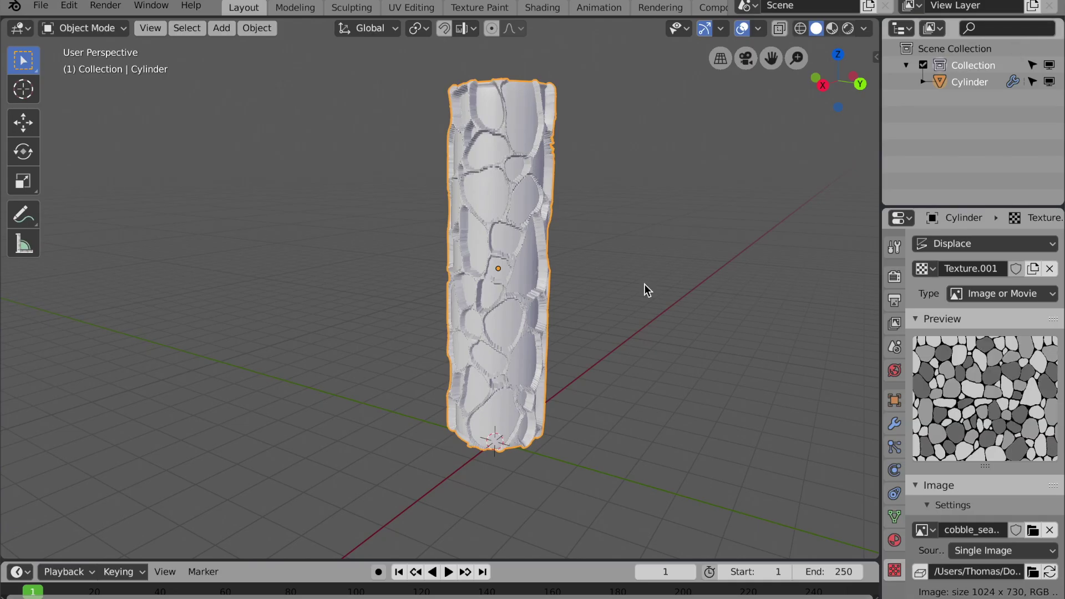
{"action": "left_click", "coordinate": [894, 424]}
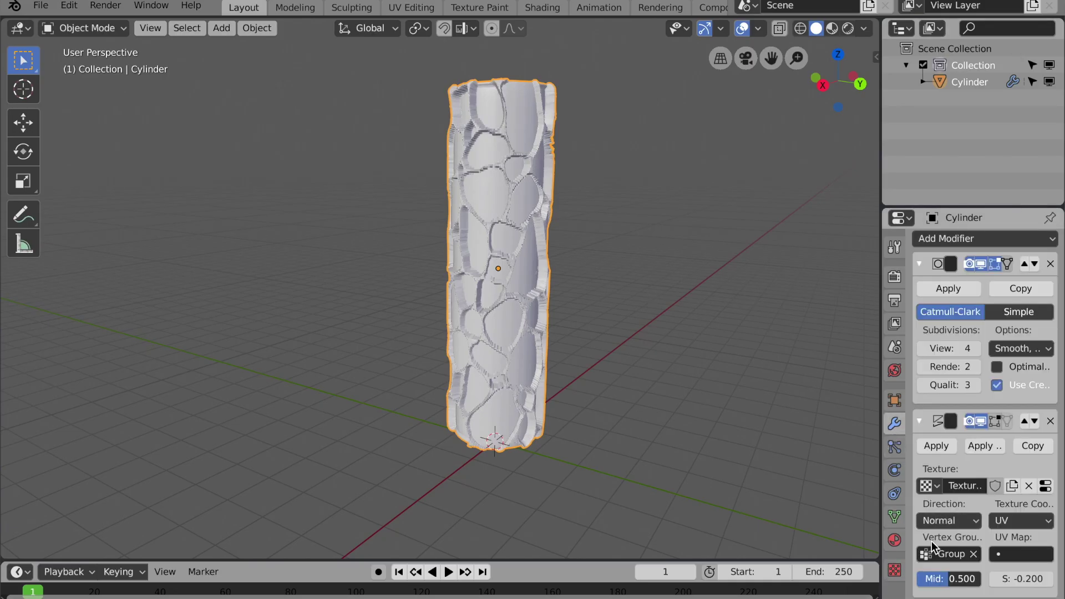
{"action": "left_click", "coordinate": [929, 485]}
{"action": "left_click", "coordinate": [768, 338]}
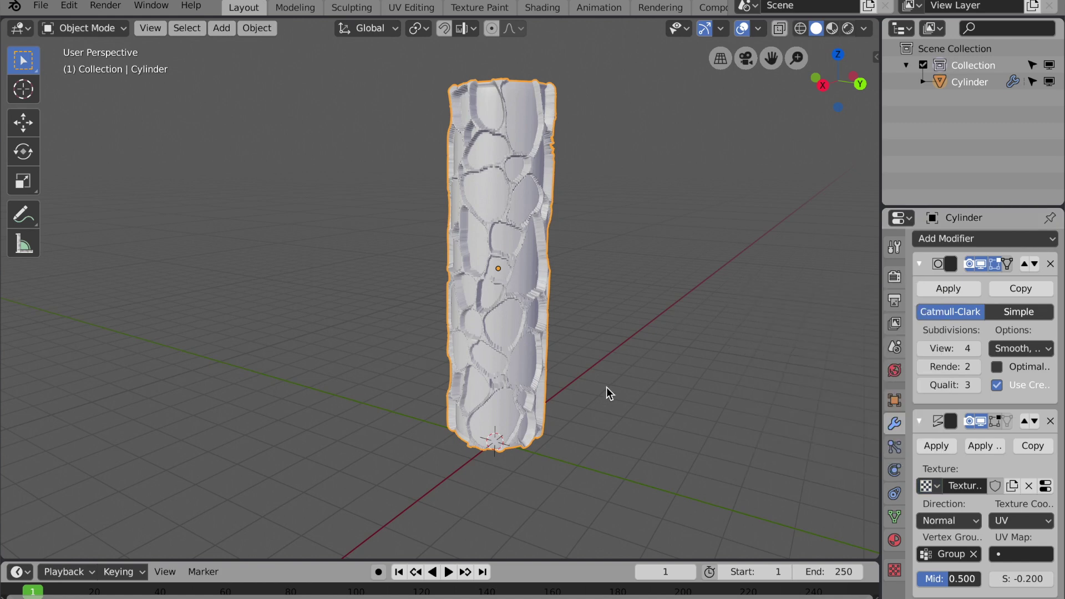
Try a strength of 0.2 on the Displace modifier and inspect the varied stone depths around the tower.
{"action": "scroll", "coordinate": [627, 327], "scroll_direction": "up", "scroll_amount": 3}
{"action": "middle_click_drag", "start_coordinate": [594, 324], "coordinate": [465, 331]}
{"action": "left_click", "coordinate": [999, 576]}
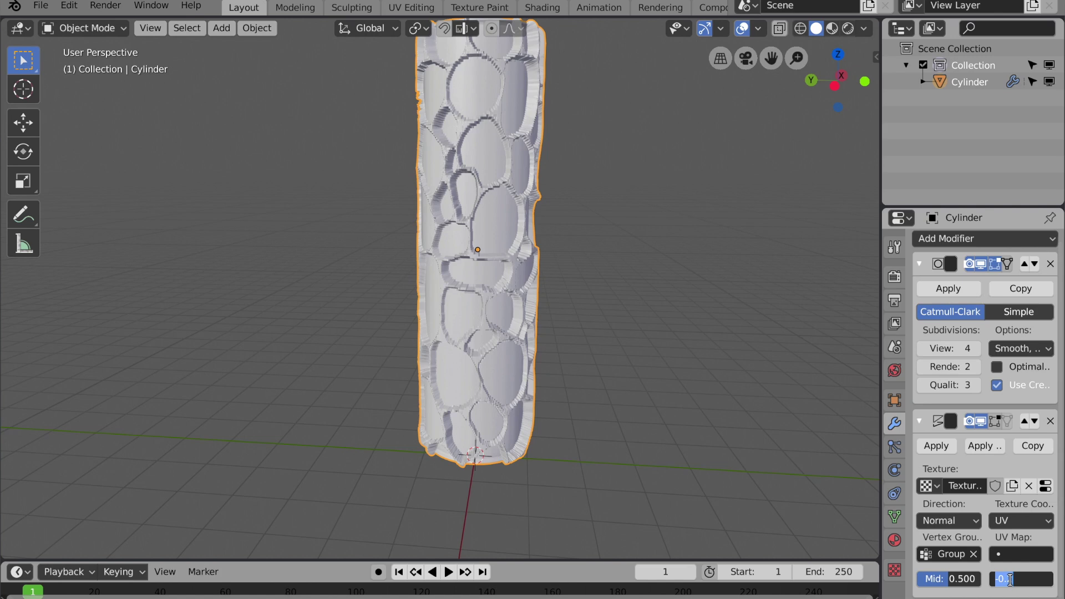
{"action": "type", "text": ".2"}
{"action": "key", "text": "Return"}
{"action": "scroll", "coordinate": [558, 336], "scroll_direction": "up", "scroll_amount": 2}
{"action": "middle_click_drag", "start_coordinate": [558, 336], "coordinate": [671, 282]}
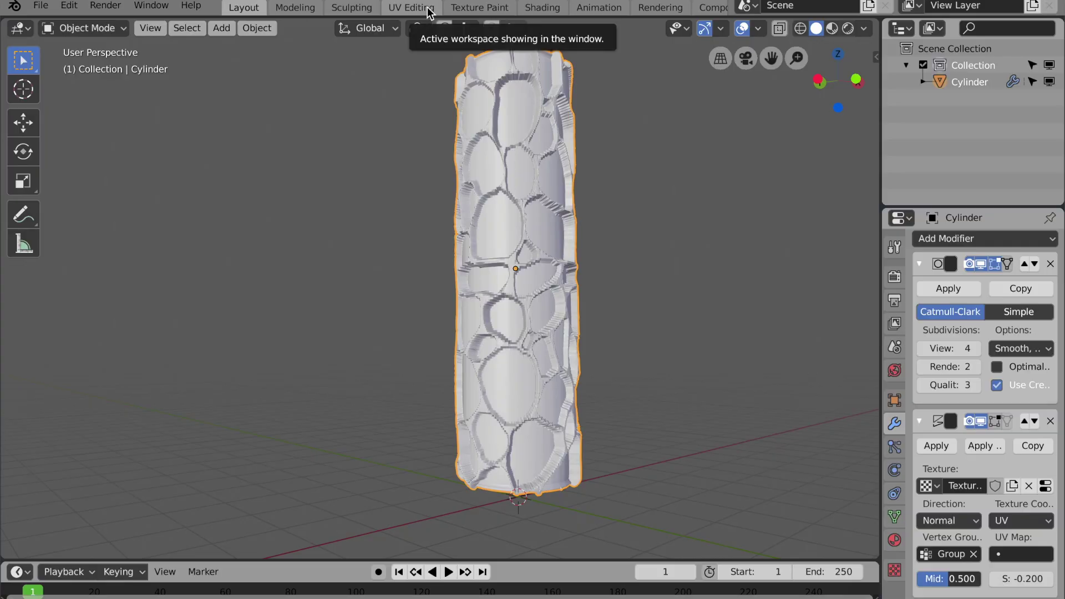
Open the UV Editing workspace, select the cylinder's whole UV layout and scale it up, checking the displaced stones in Object Mode.
{"action": "left_click", "coordinate": [430, 10]}
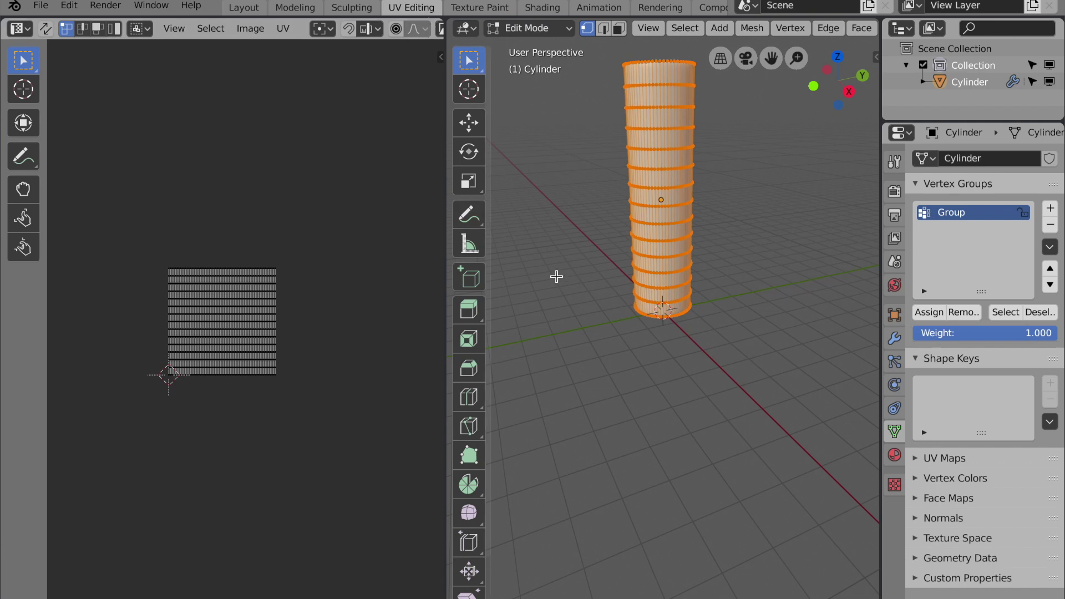
{"action": "middle_click_drag", "start_coordinate": [560, 273], "coordinate": [554, 340], "text": "shift"}
{"action": "scroll", "coordinate": [575, 319], "scroll_direction": "up", "scroll_amount": 1}
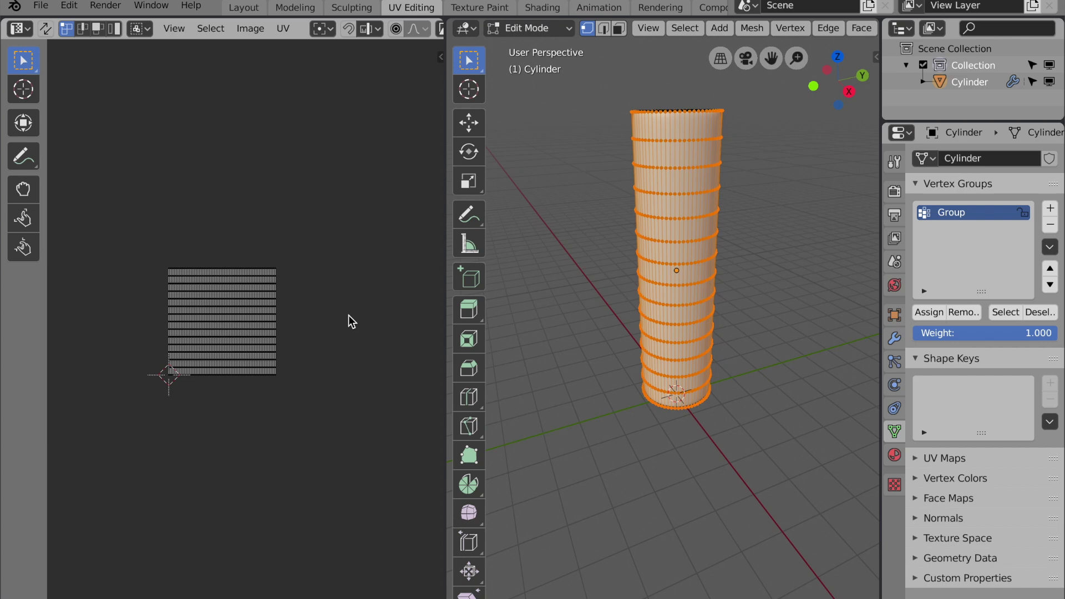
{"action": "key", "text": "a"}
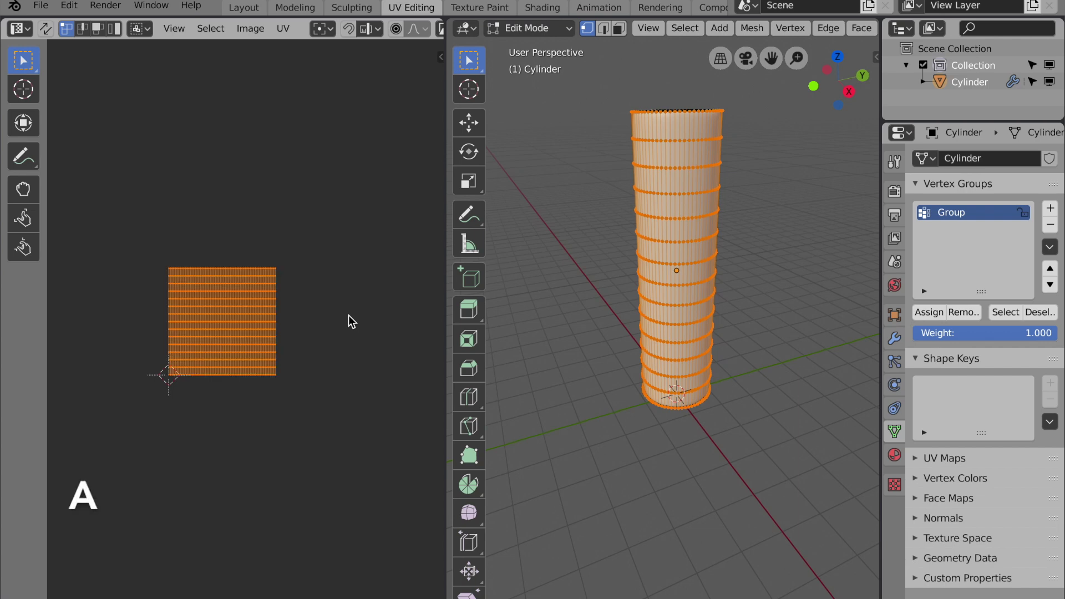
{"action": "key", "text": "s"}
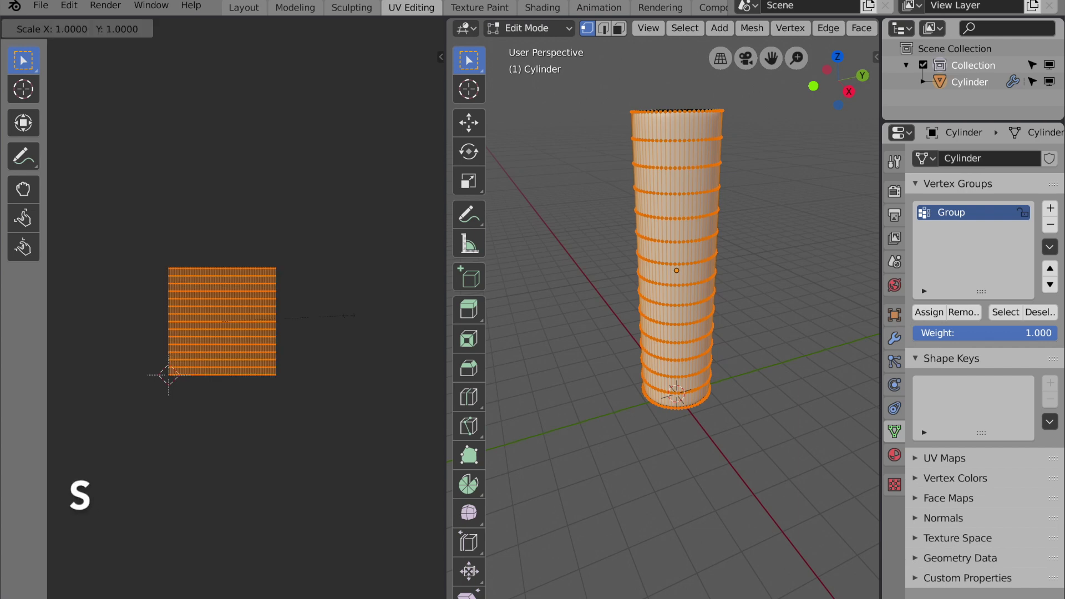
{"action": "left_click", "coordinate": [424, 302]}
{"action": "key", "text": "Tab"}
{"action": "scroll", "coordinate": [687, 268], "scroll_direction": "up", "scroll_amount": 1}
{"action": "middle_click_drag", "start_coordinate": [688, 269], "coordinate": [693, 235]}
Scale the UV layout down to about two thirds of the UV square and check the displaced stones in Object Mode.
{"action": "key", "text": "Tab"}
{"action": "key", "text": "s"}
{"action": "left_click", "coordinate": [286, 325]}
{"action": "key", "text": "Tab"}
{"action": "middle_click_drag", "start_coordinate": [763, 302], "coordinate": [788, 310]}
{"action": "key", "text": "Tab"}
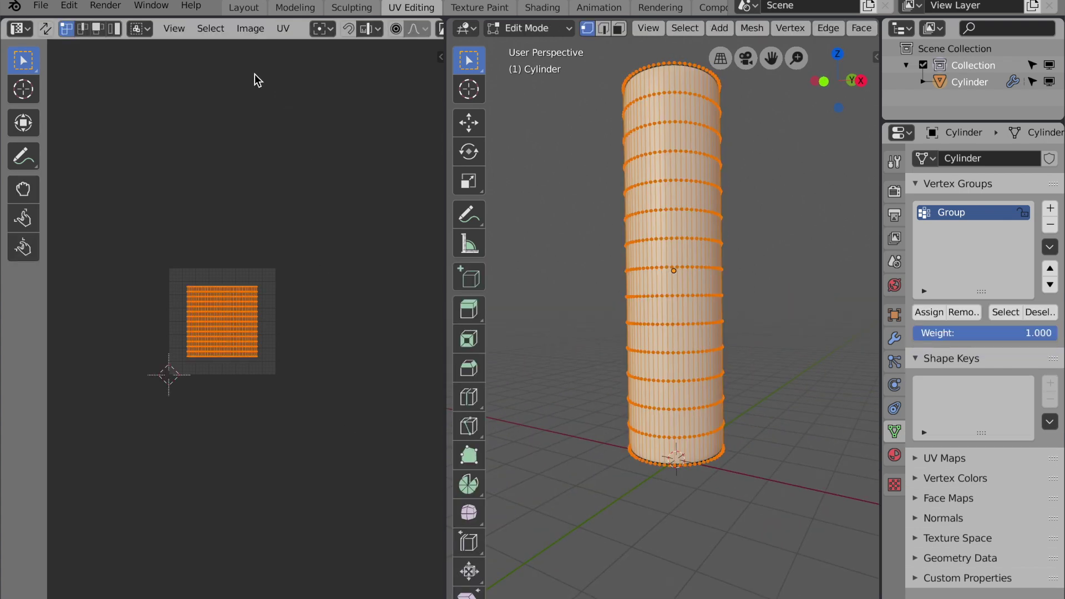
Open cobble_seamless_2.jpg from the Textures folder as the background image in the UV editor.
{"action": "left_click", "coordinate": [248, 35]}
{"action": "left_click", "coordinate": [264, 65]}
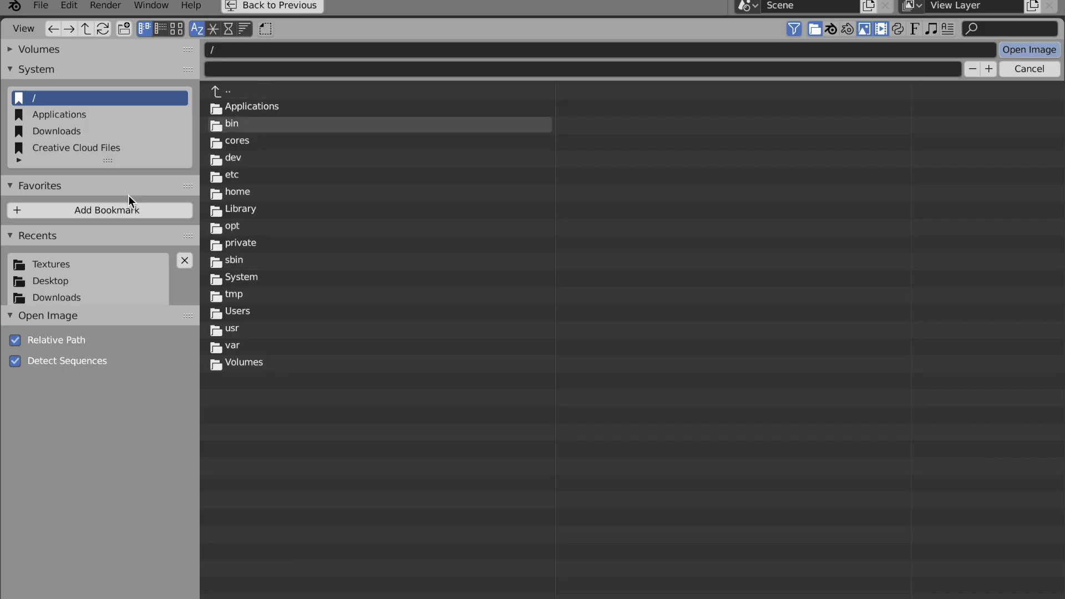
{"action": "left_click", "coordinate": [64, 269]}
{"action": "left_click", "coordinate": [176, 28]}
{"action": "left_click", "coordinate": [644, 287]}
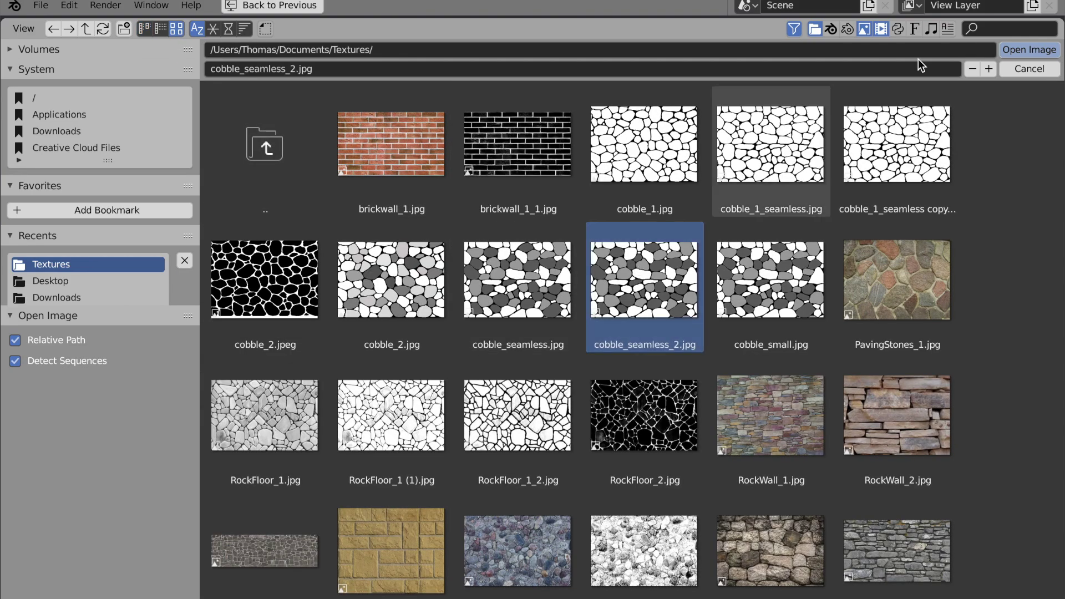
{"action": "left_click", "coordinate": [1029, 49]}
{"action": "scroll", "coordinate": [351, 341], "scroll_direction": "down", "scroll_amount": 1}
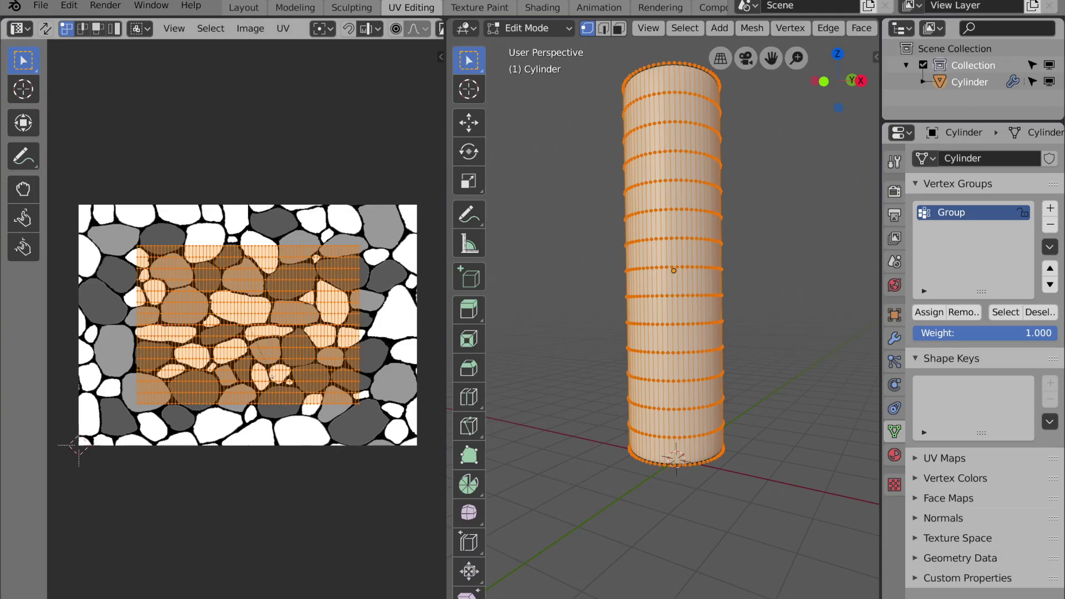
Scale the UV layout up by about 1.56 to cover the whole cobblestone image, and view the displaced tower in the Layout workspace.
{"action": "key", "text": "s"}
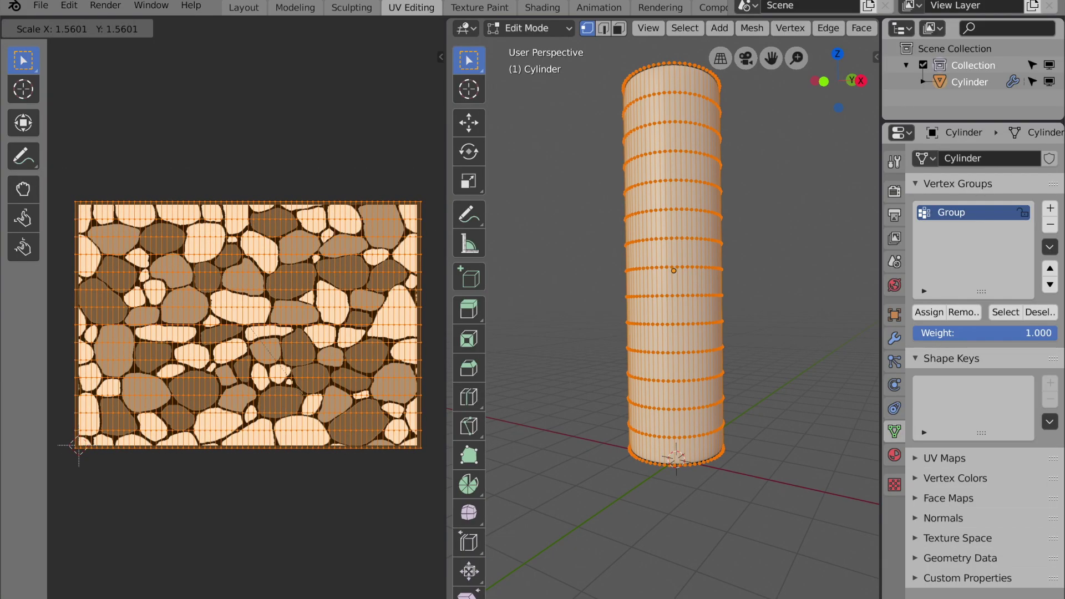
{"action": "left_click", "coordinate": [300, 391]}
{"action": "key", "text": "Tab"}
{"action": "middle_click_drag", "start_coordinate": [761, 309], "coordinate": [709, 331]}
{"action": "left_click", "coordinate": [243, 7]}
{"action": "middle_click_drag", "start_coordinate": [653, 302], "coordinate": [650, 318]}
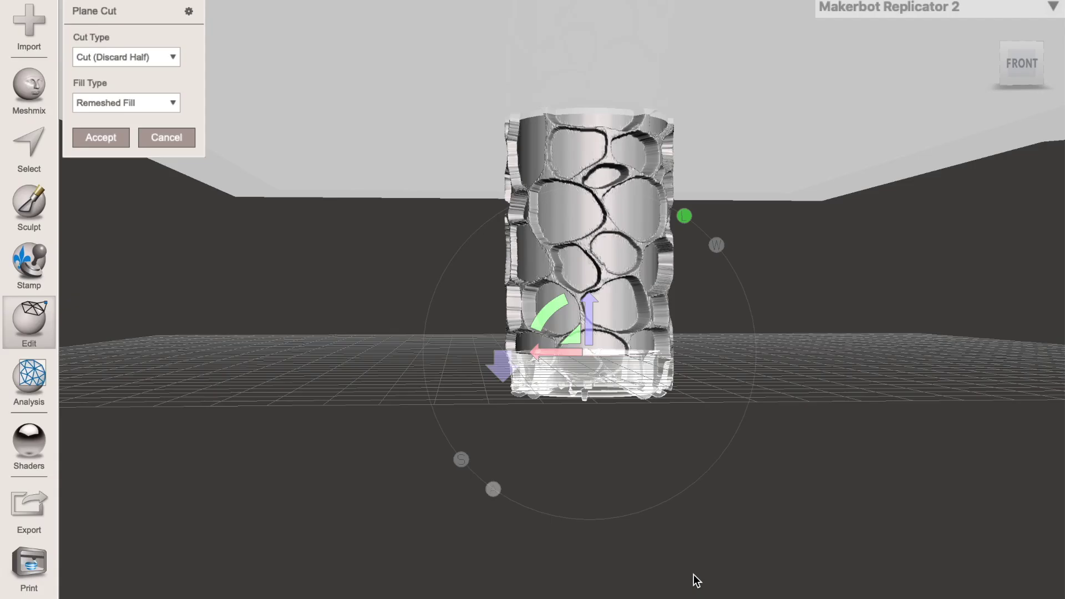
In Meshmixer, lower the Plane Cut to just above the tower's ragged base and apply it with Cut (Discard Half) and Remeshed Fill.
{"action": "left_click_drag", "start_coordinate": [593, 308], "coordinate": [701, 380]}
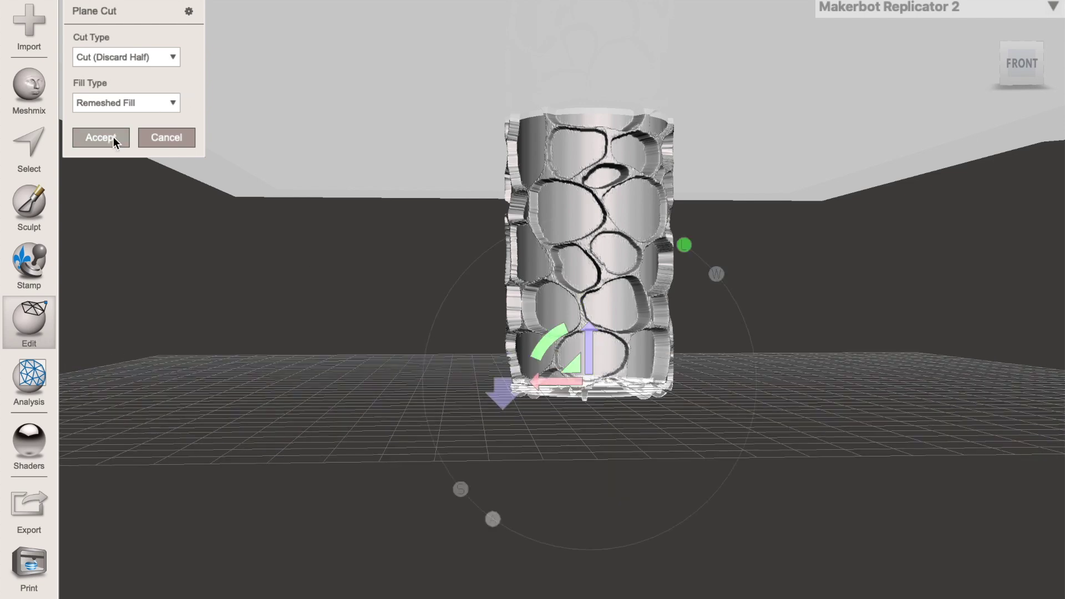
{"action": "left_click", "coordinate": [113, 141]}
{"action": "right_click_drag", "start_coordinate": [670, 430], "coordinate": [594, 322]}
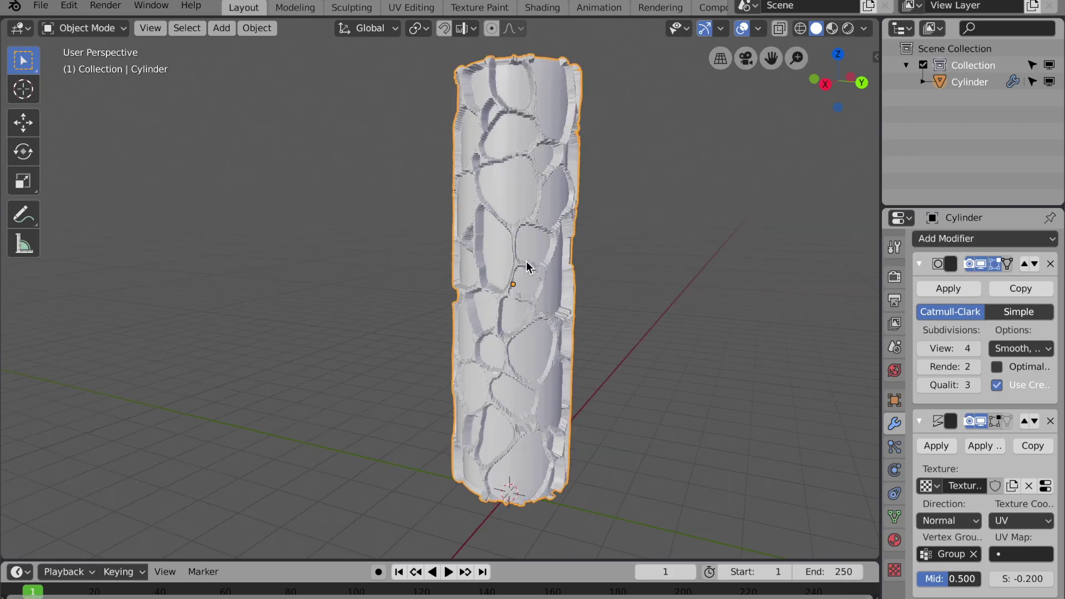
Switch to Blender and set the cylinder's Subdivision modifier to 5 viewport subdivisions.
{"action": "scroll", "coordinate": [551, 324], "scroll_direction": "up", "scroll_amount": 3}
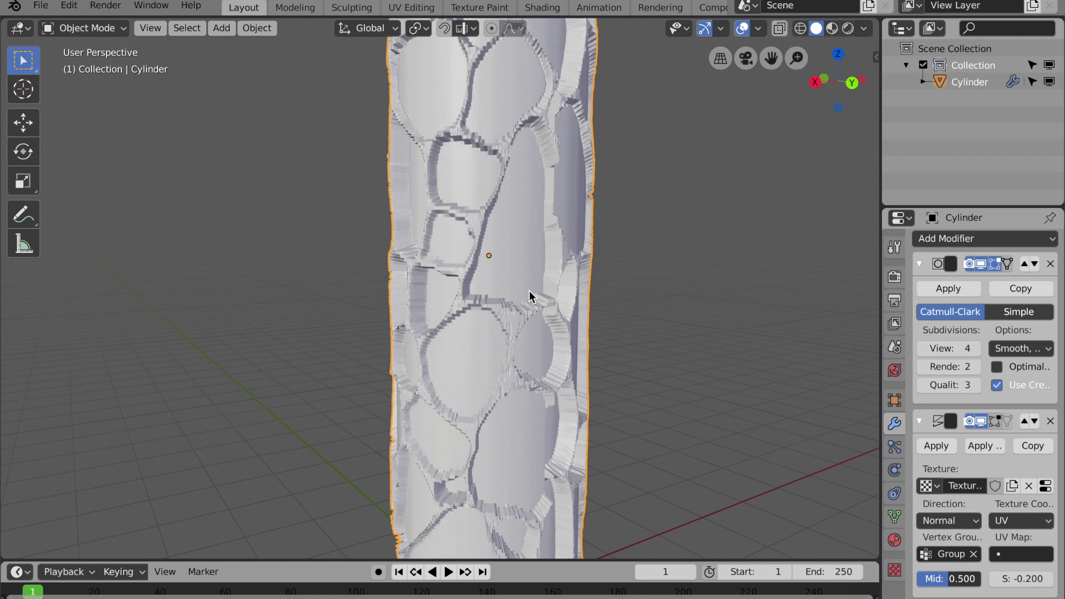
{"action": "left_click", "coordinate": [975, 348]}
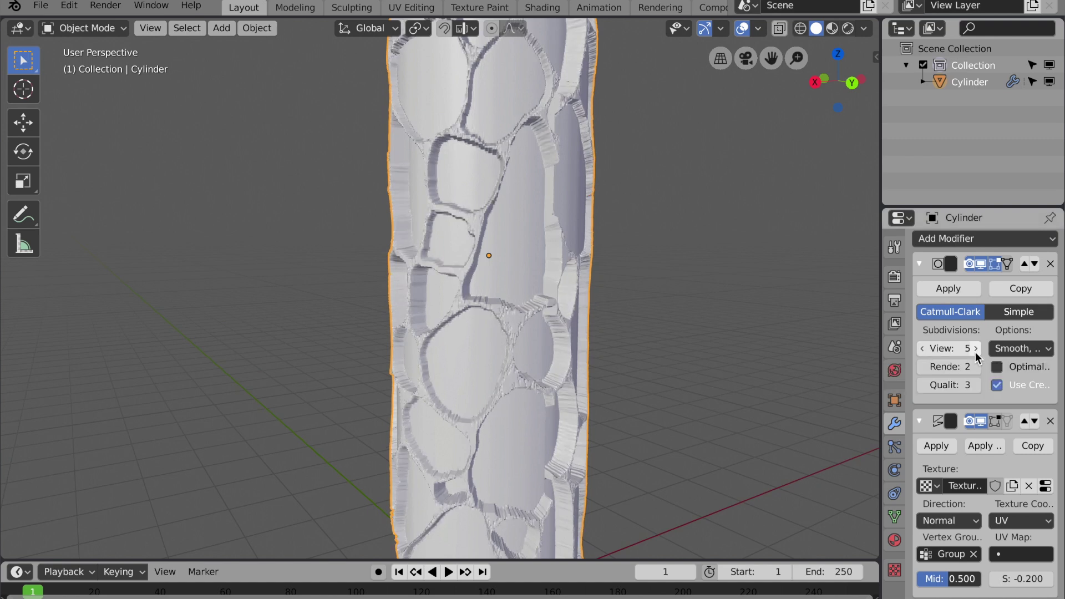